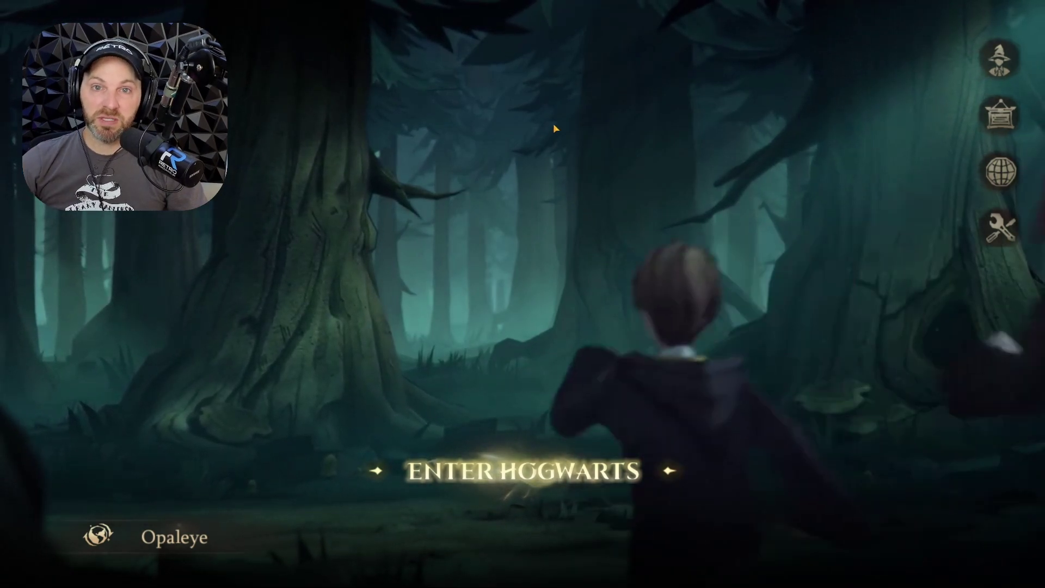
# Enter the game and walk the character through the dorm room, past the potions table, to the Castle Corridor door
pyautogui.click(169, 544)
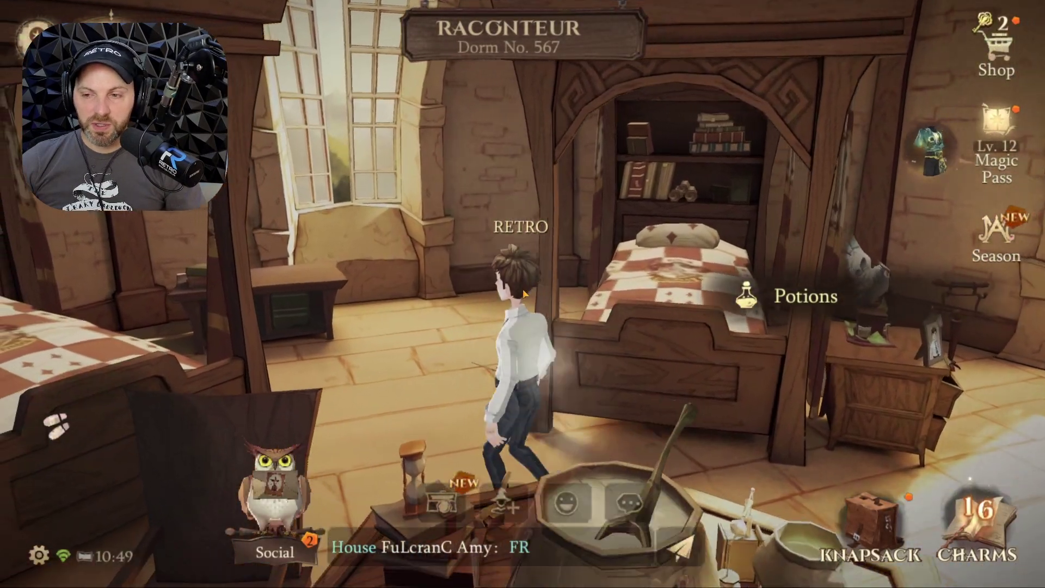
pyautogui.press('w')
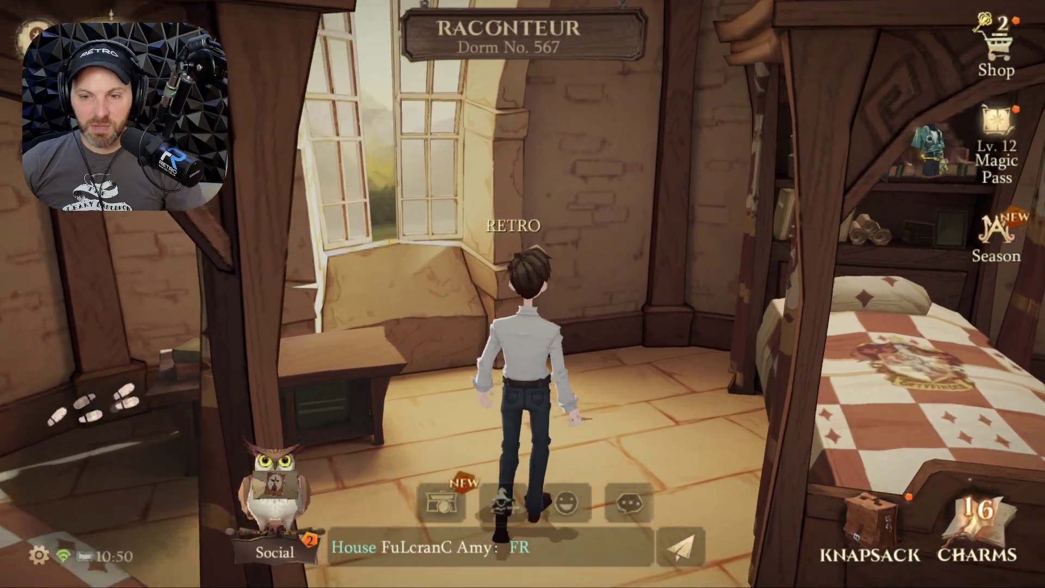
pyautogui.moveTo(390, 242); pyautogui.dragTo(343, 229)
pyautogui.press('d')
pyautogui.moveTo(746, 284); pyautogui.dragTo(660, 272)
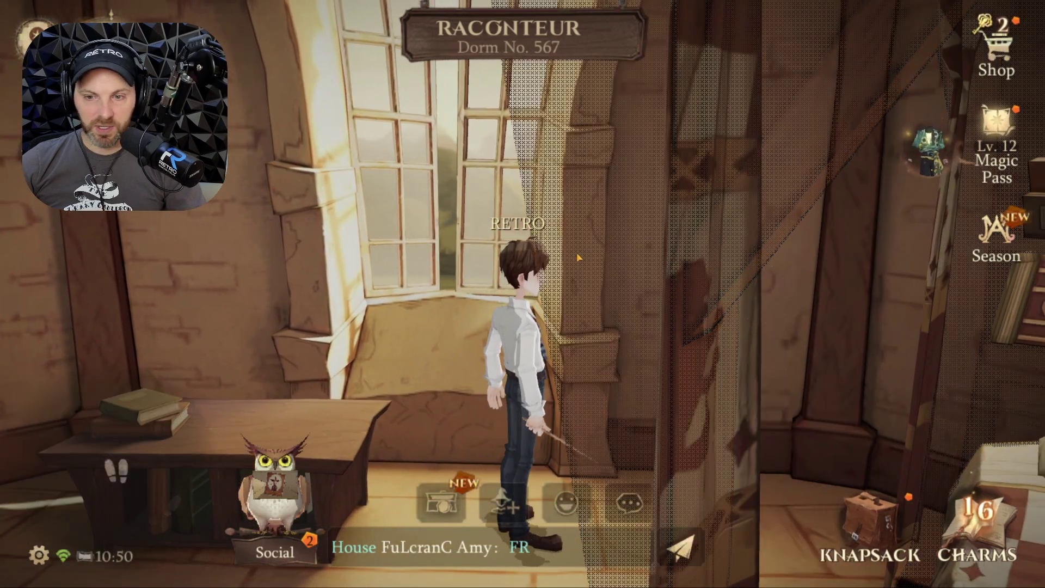
pyautogui.moveTo(422, 243); pyautogui.dragTo(969, 286)
pyautogui.press('s')
pyautogui.press('d')
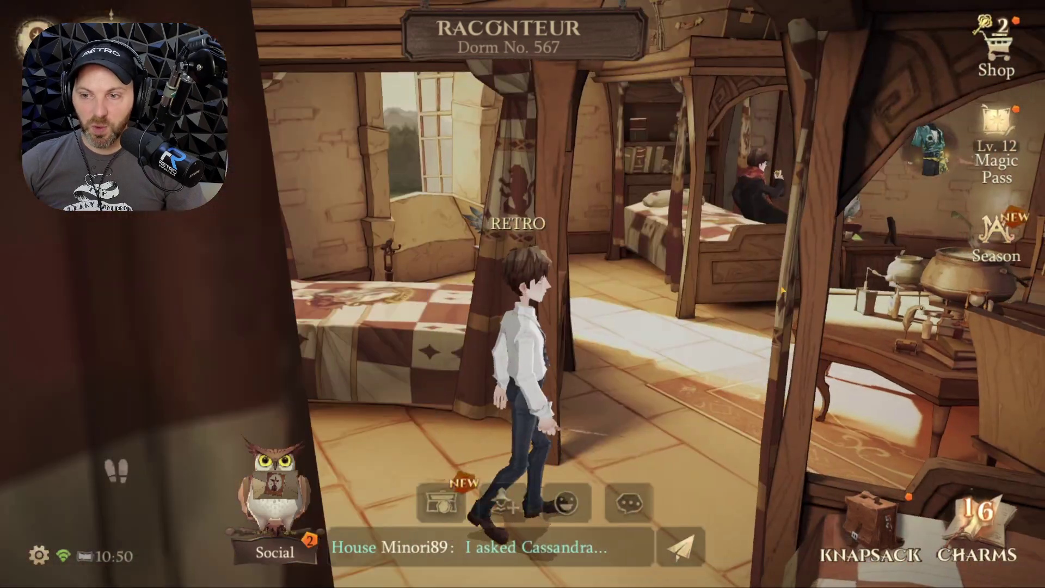
pyautogui.moveTo(664, 246); pyautogui.dragTo(890, 257)
pyautogui.press('w')
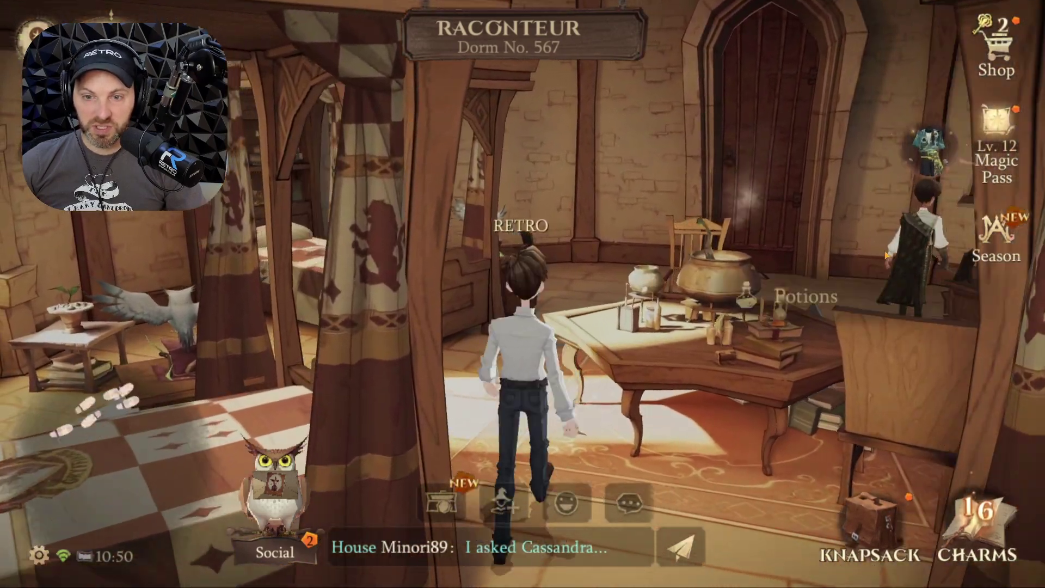
pyautogui.press('d')
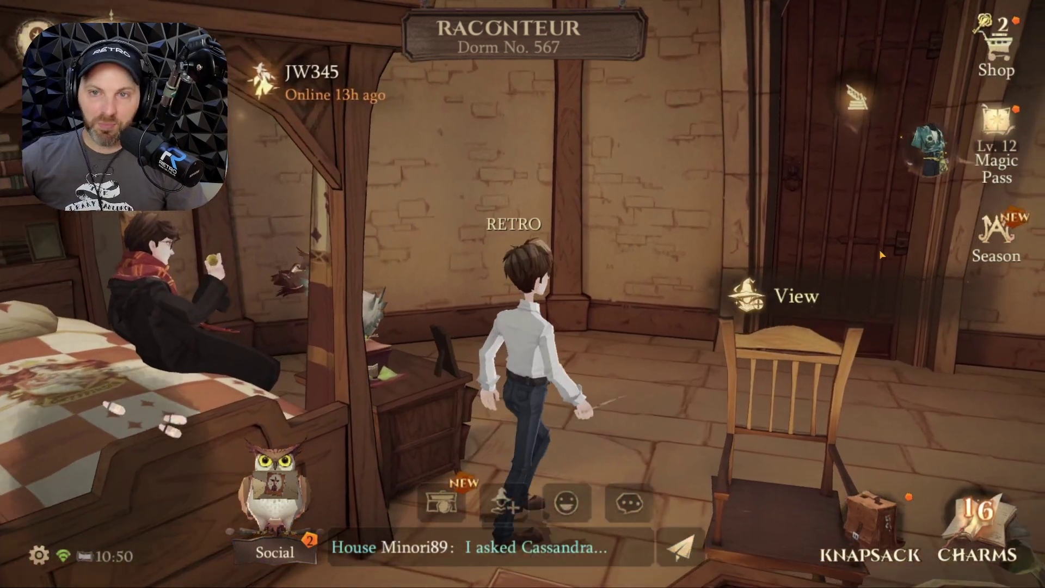
pyautogui.press('w')
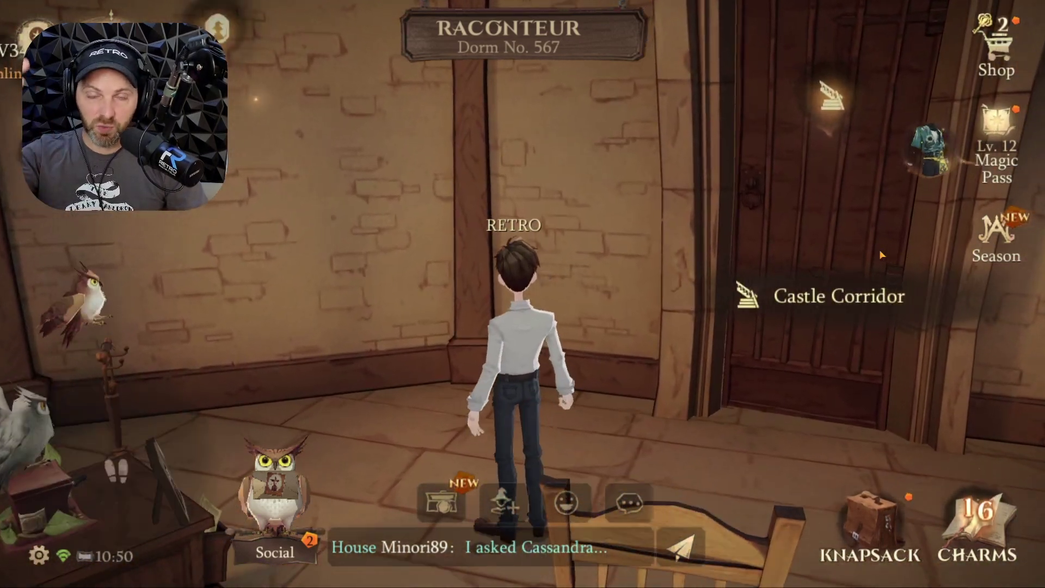
pyautogui.press('a')
pyautogui.press('w')
pyautogui.press('d')
pyautogui.press('s')
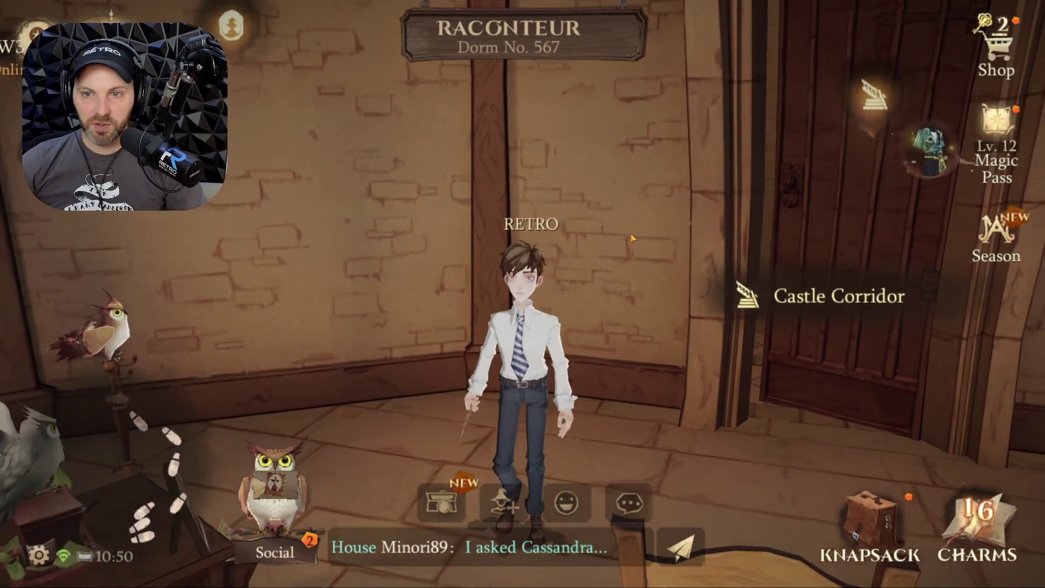
pyautogui.press('d')
pyautogui.press('a')
pyautogui.press('w')
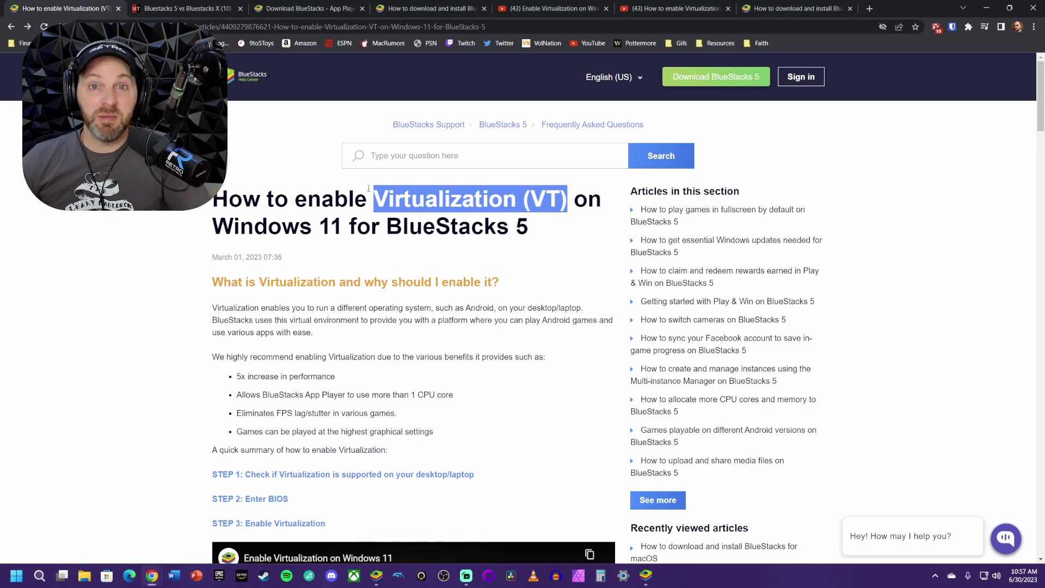
# Read the BlueStacks article's section on checking whether the desktop or laptop supports Virtualization for Intel and AMD CPUs
pyautogui.scroll(-10, 369, 188)
pyautogui.moveTo(213, 243); pyautogui.dragTo(614, 294)
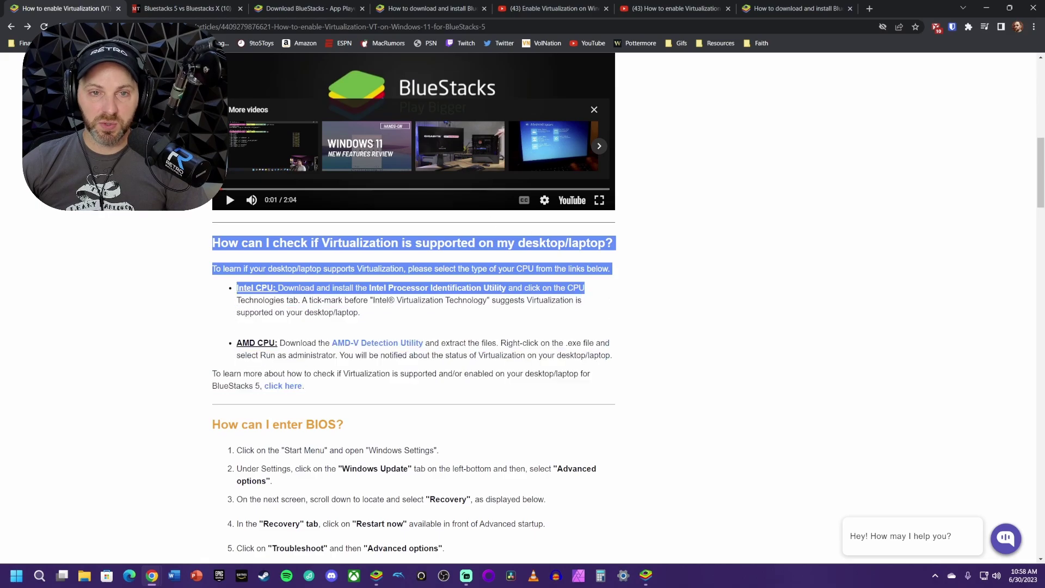
pyautogui.click(448, 293)
pyautogui.scroll(10, 430, 256)
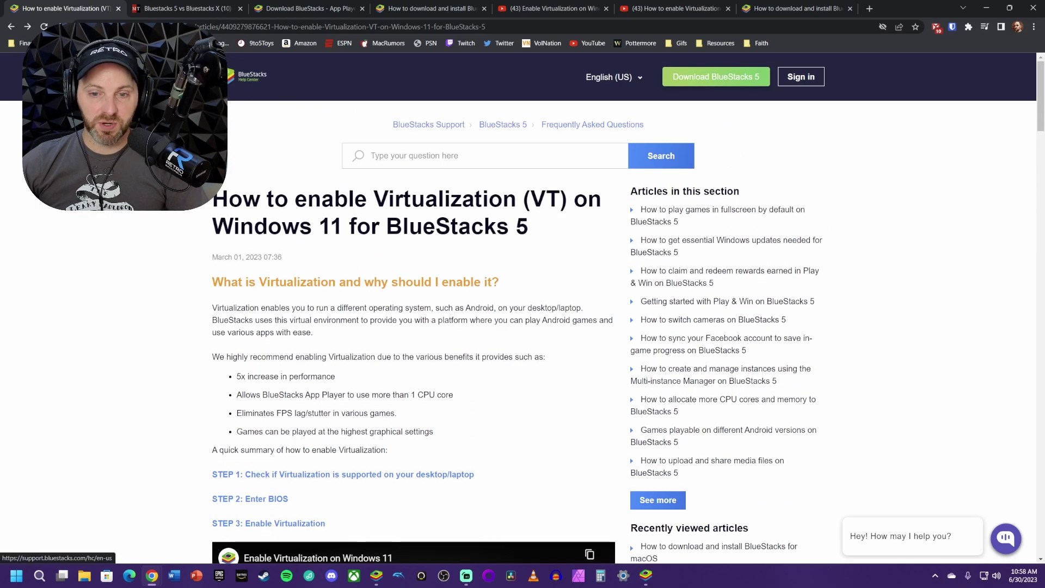
pyautogui.doubleClick(378, 196)
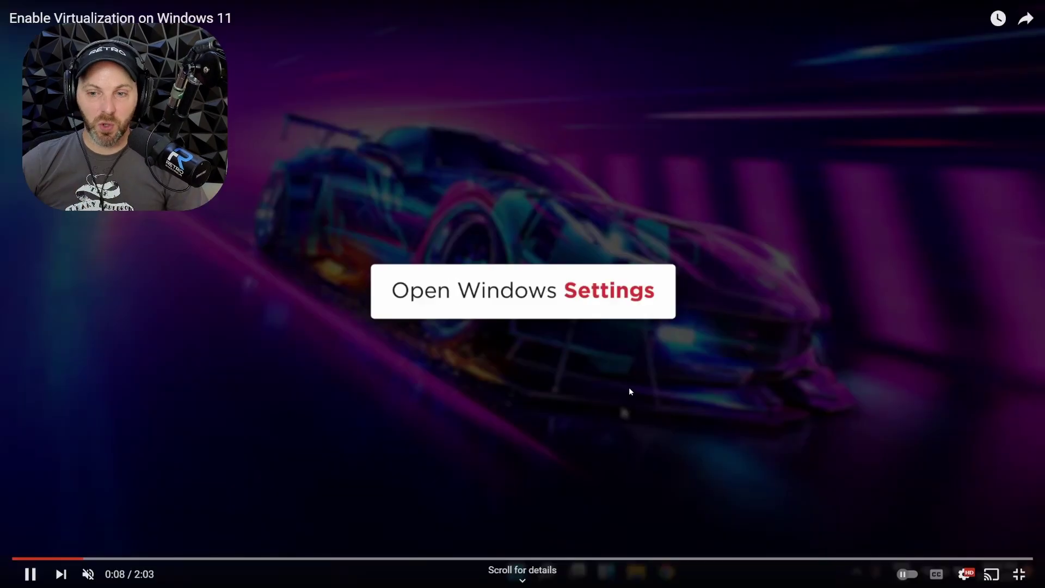
# Watch the Enable Virtualization on Windows 11 video, pausing at the Settings, Windows Update and Advanced options instructions
pyautogui.click(631, 386)
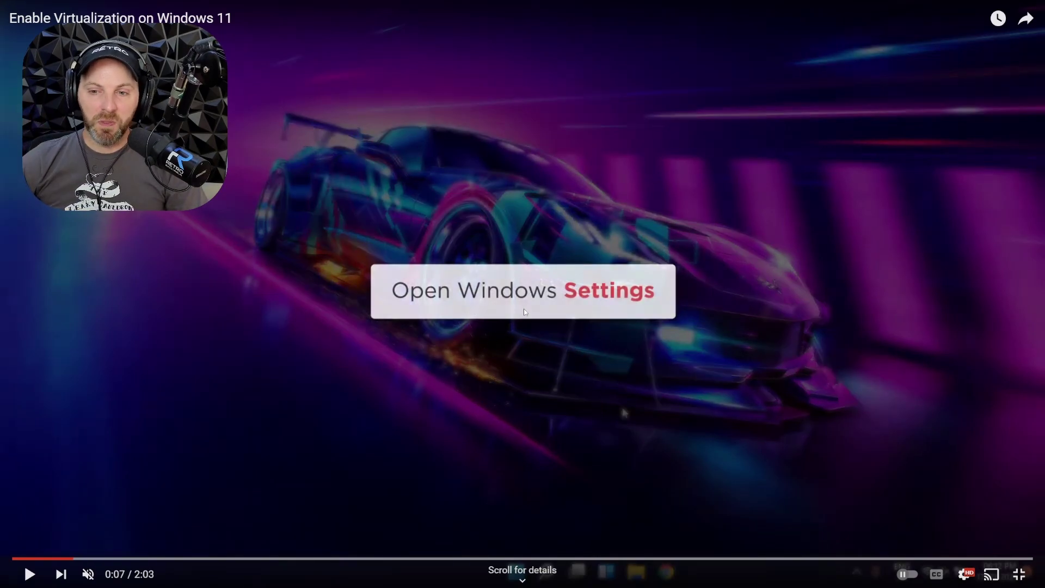
pyautogui.click(641, 375)
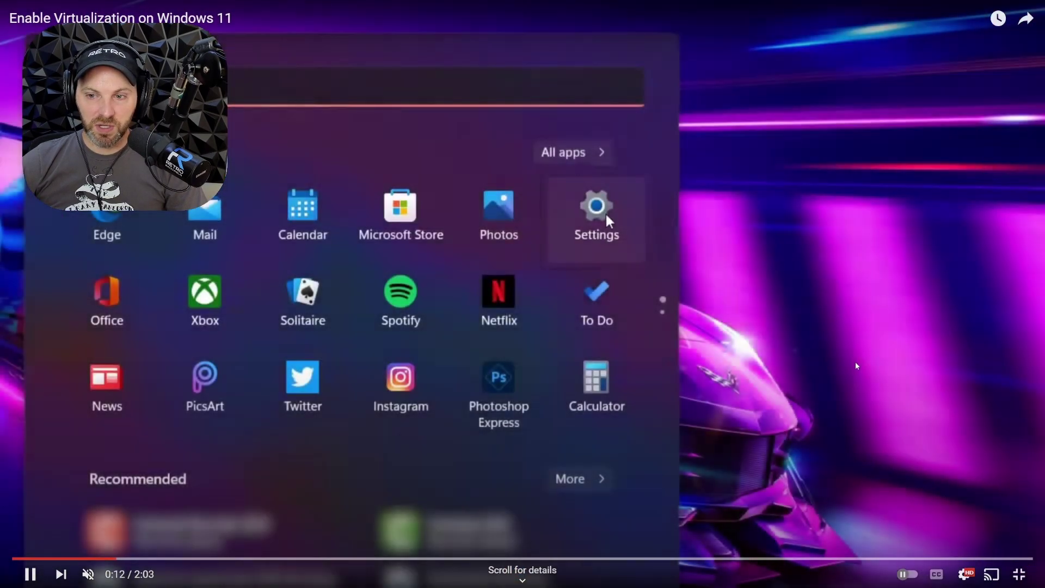
pyautogui.click(461, 396)
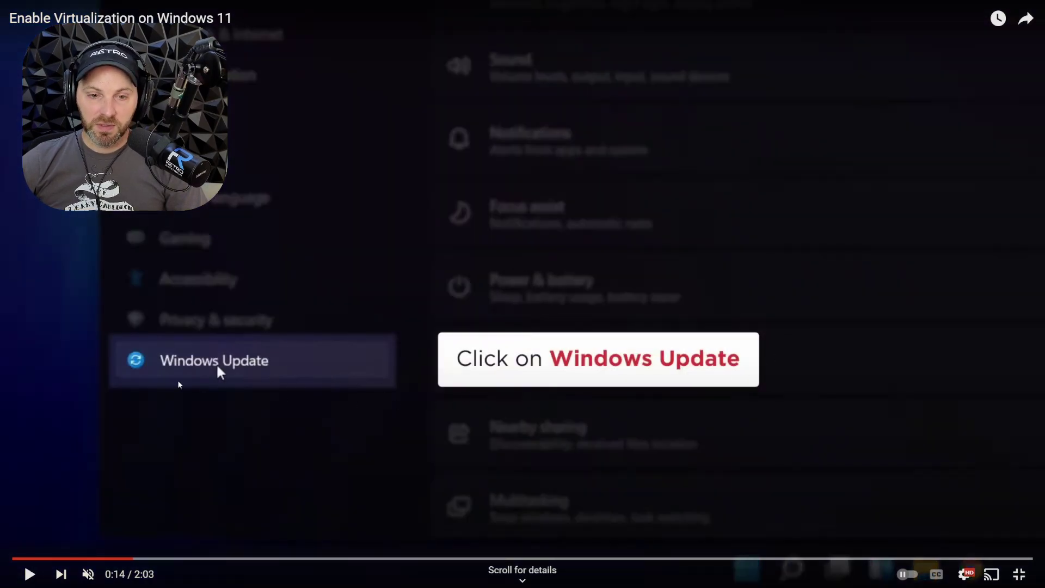
pyautogui.click(484, 423)
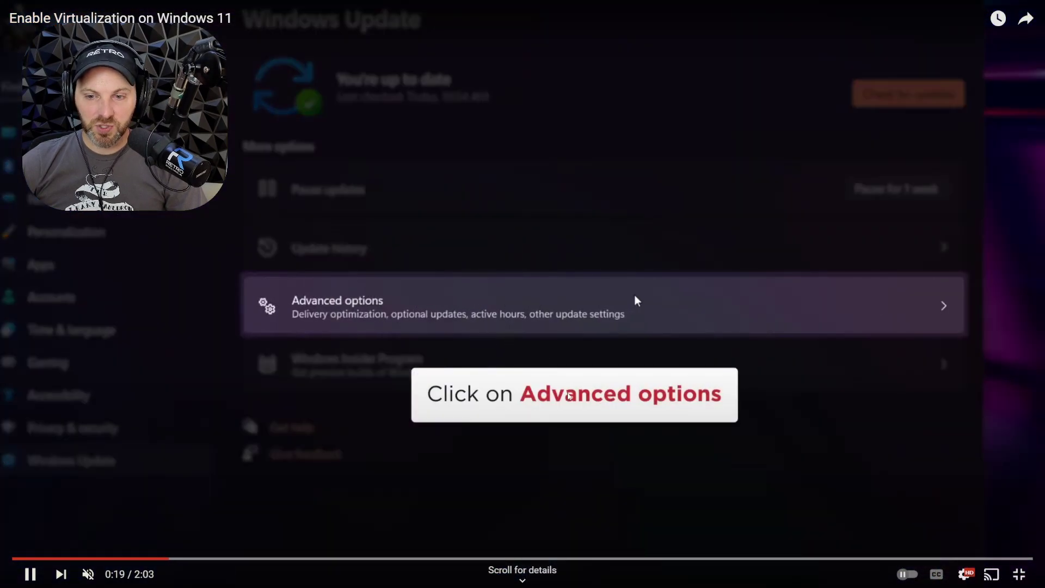
pyautogui.click(504, 301)
pyautogui.click(635, 296)
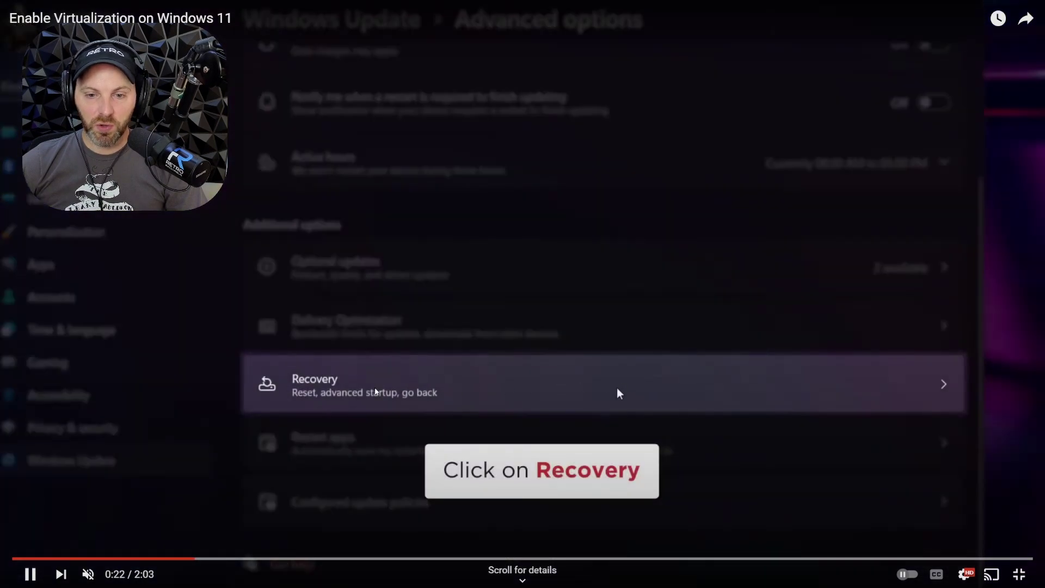
# Continue the virtualization video through Recovery, Advanced startup and Troubleshoot up to the restart into the system BIOS
pyautogui.click(474, 411)
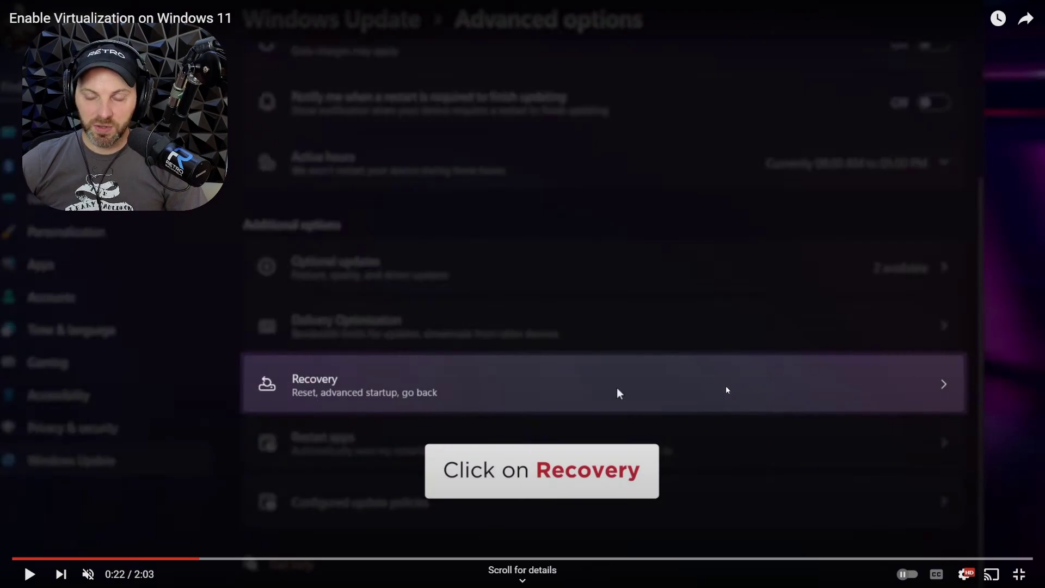
pyautogui.click(618, 389)
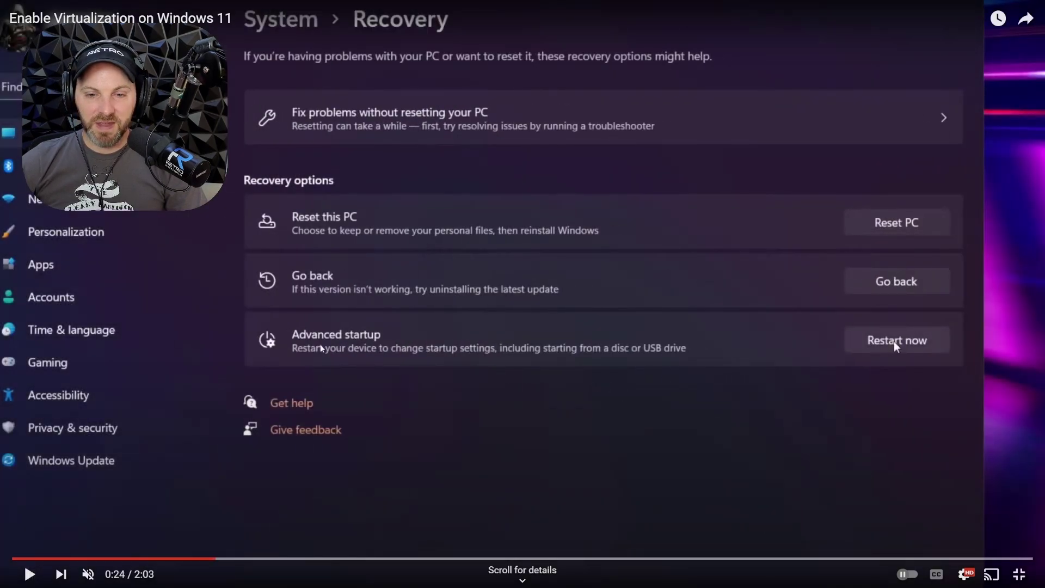
pyautogui.click(614, 360)
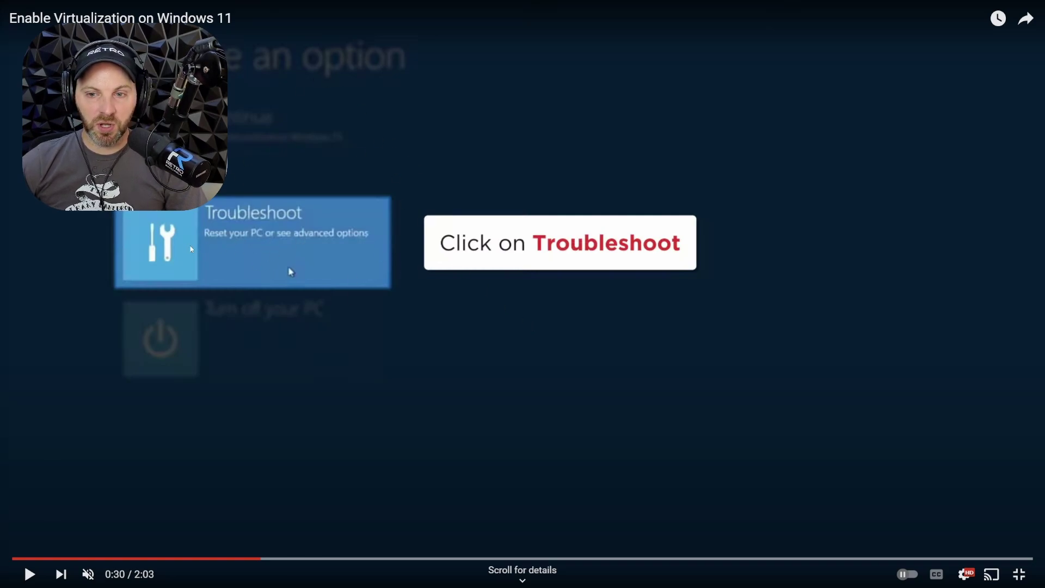
pyautogui.click(520, 360)
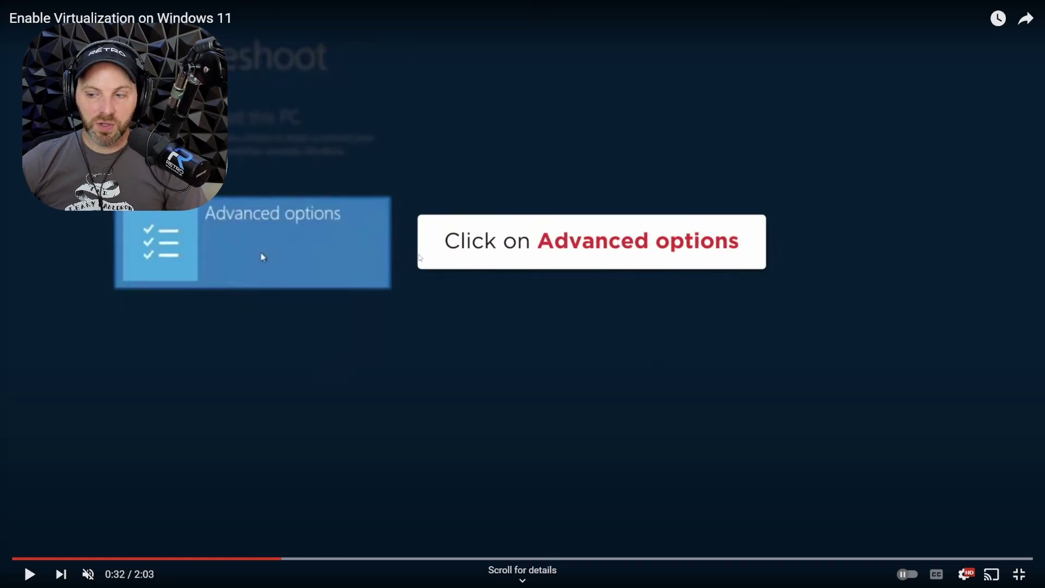
pyautogui.press('Right')
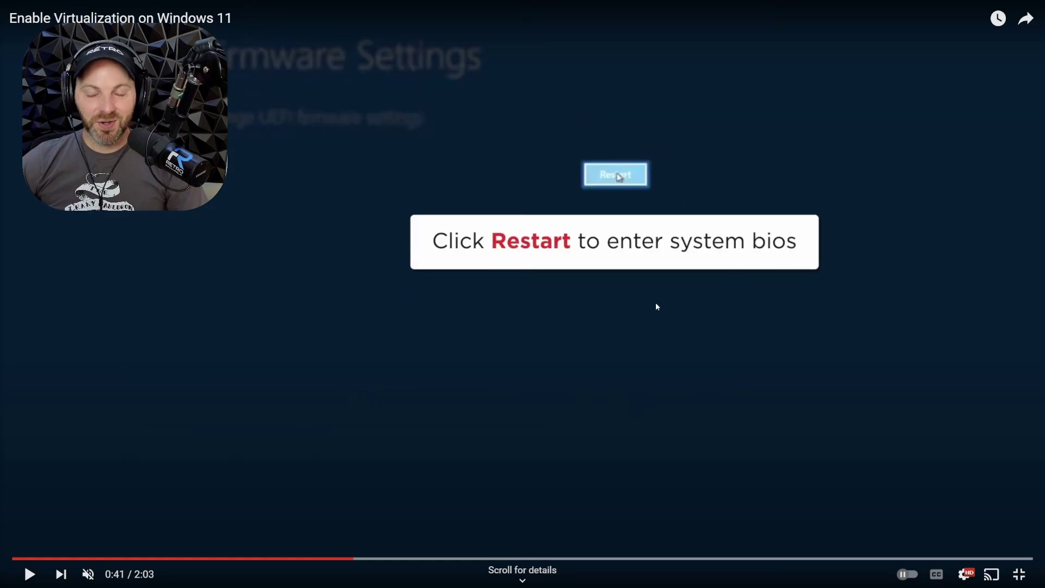
pyautogui.press('space')
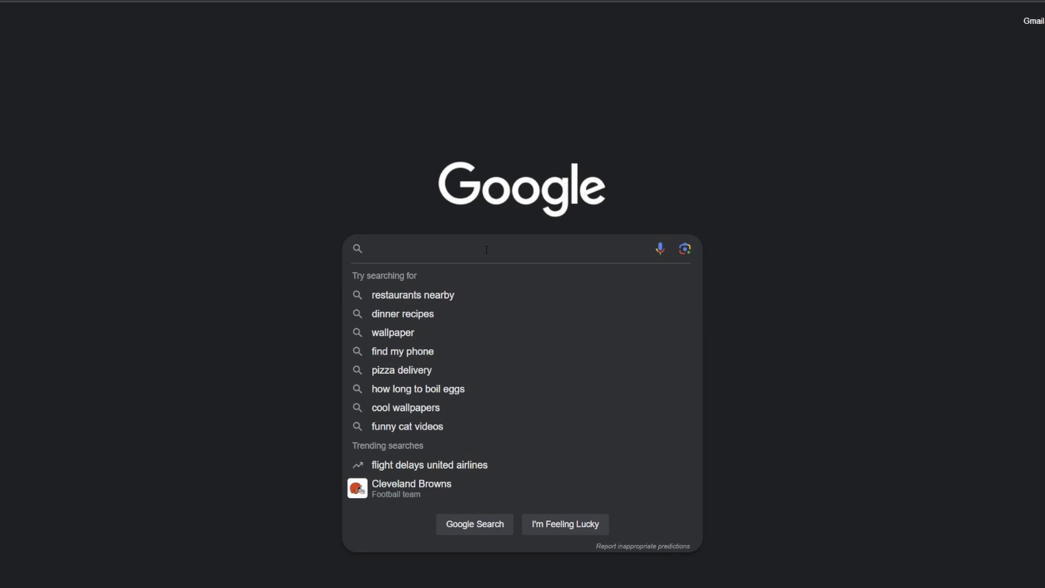
# Search Google for "msi b550m motherboard enable virtualization"
pyautogui.write('msi b550m')
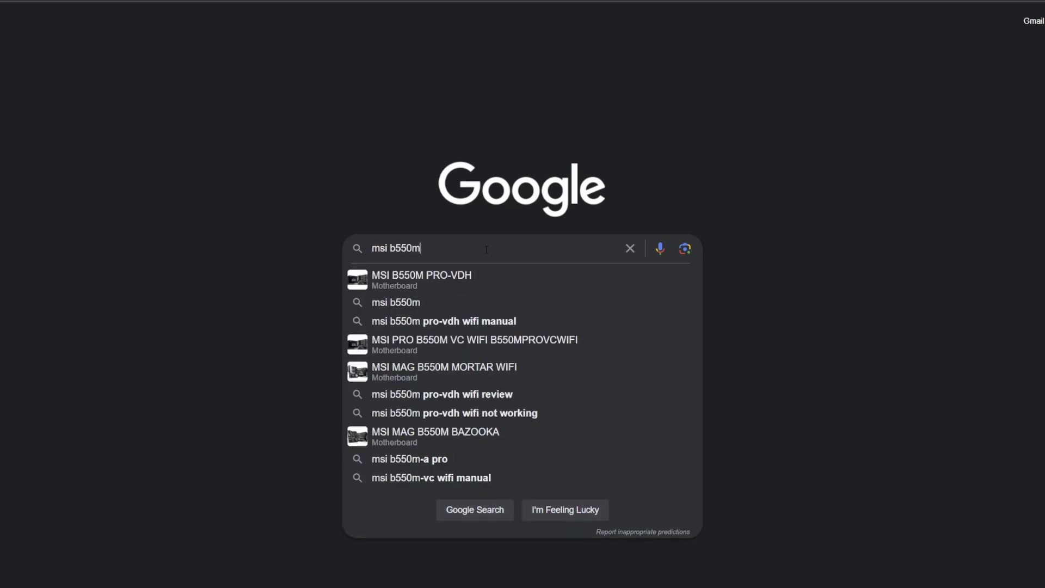
pyautogui.write('otherb')
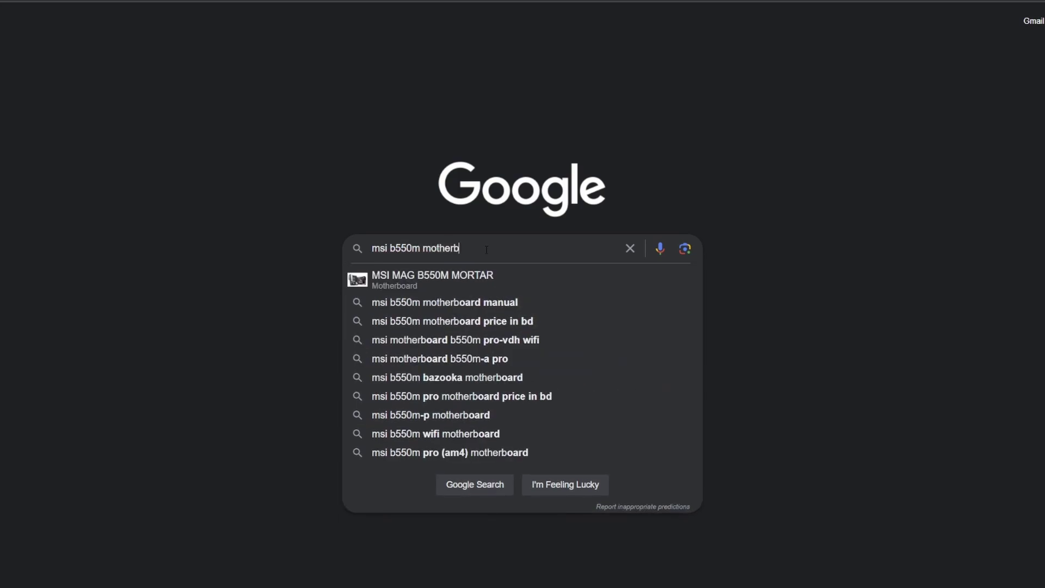
pyautogui.write('oard enable')
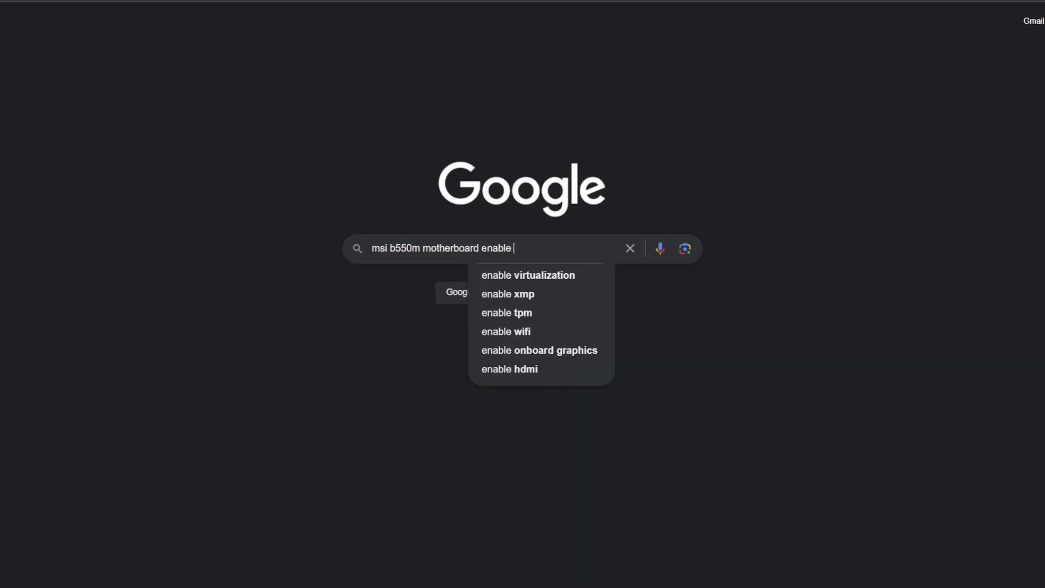
pyautogui.press('Down')
pyautogui.press('Return')
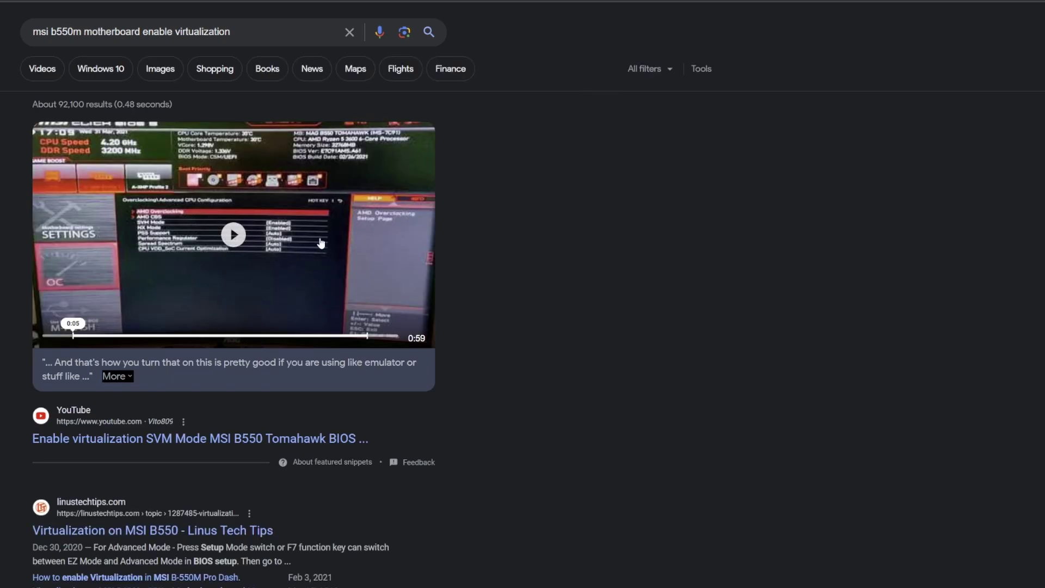
# Look through the search results and the MSI B550 Tomahawk BIOS footage for the Advanced CPU Configuration under Overclocking
pyautogui.scroll(-2, 243, 205)
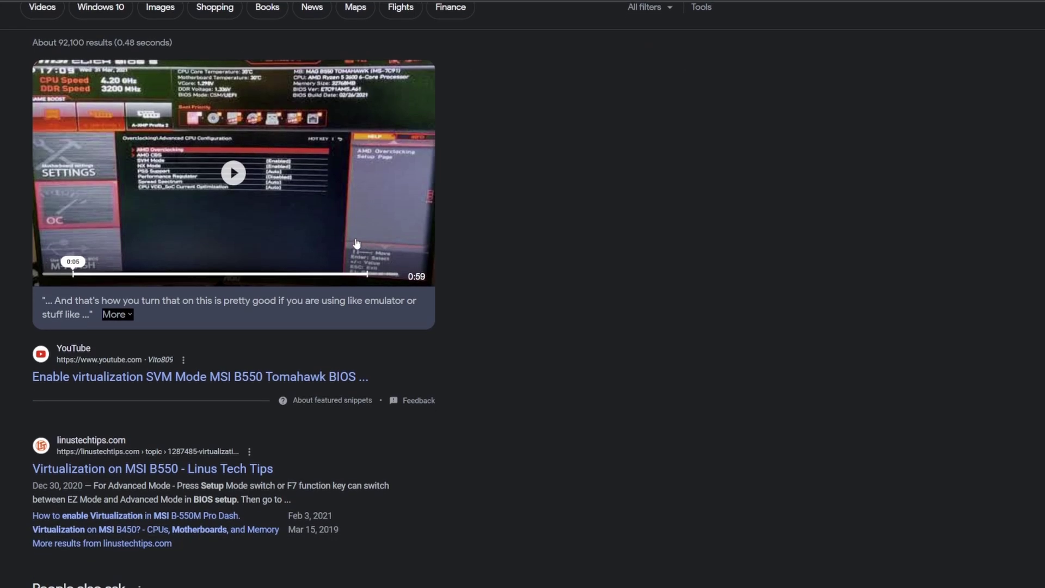
pyautogui.scroll(-8, 307, 240)
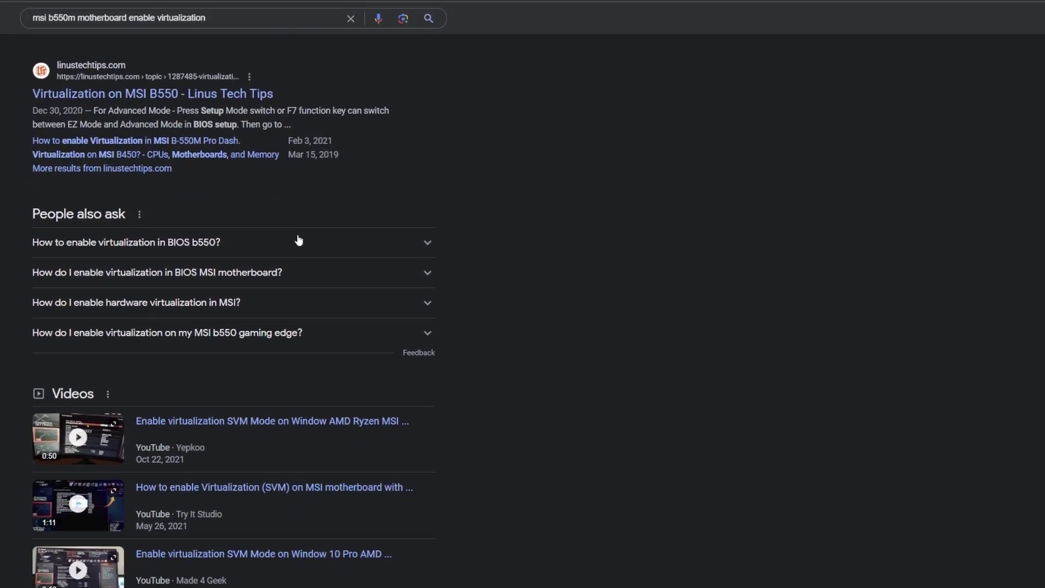
pyautogui.scroll(-2, 298, 240)
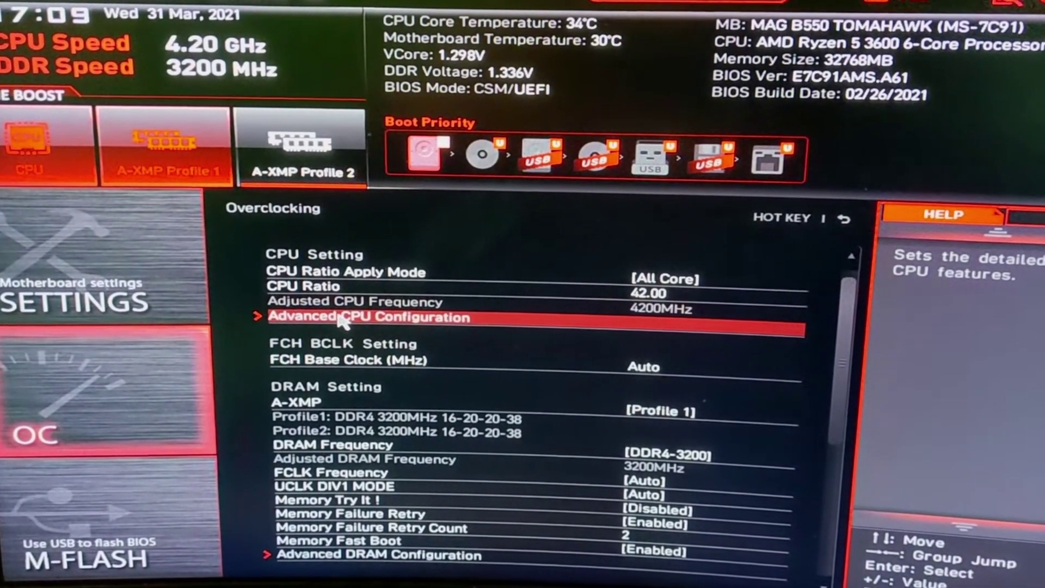
pyautogui.click(345, 322)
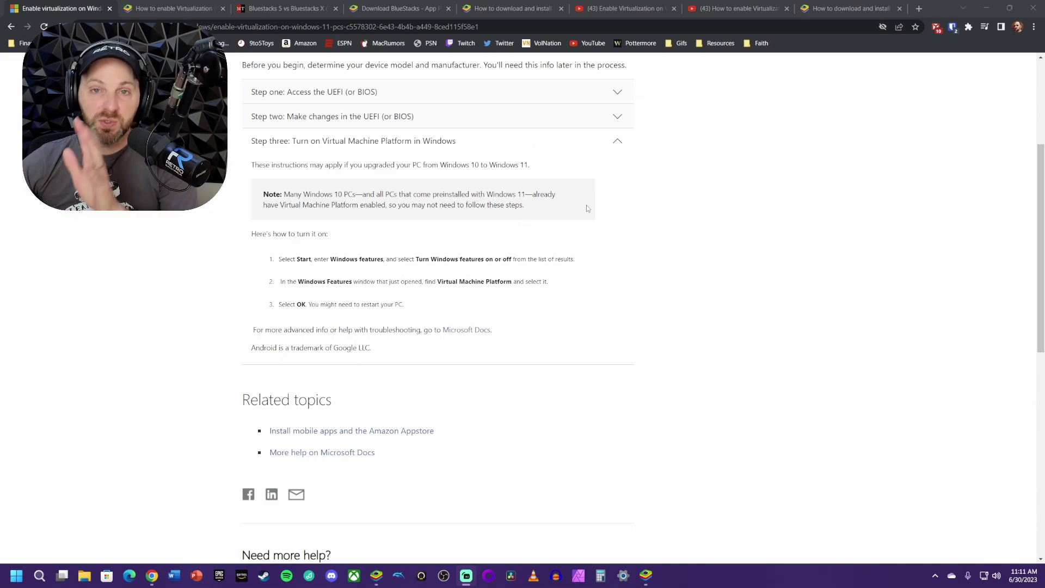
# Open Turn Windows features on or off by searching Windows for "windows features", and locate Virtual Machine Platform in the list
pyautogui.moveTo(280, 282); pyautogui.dragTo(436, 282)
pyautogui.scroll(1, 444, 279)
pyautogui.press('super')
pyautogui.write('window')
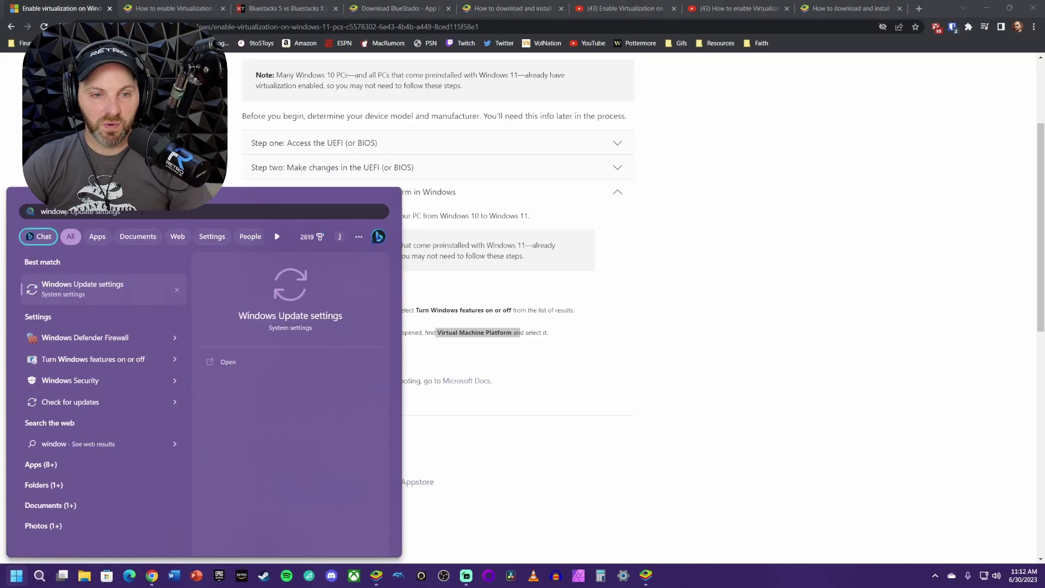
pyautogui.write('s features')
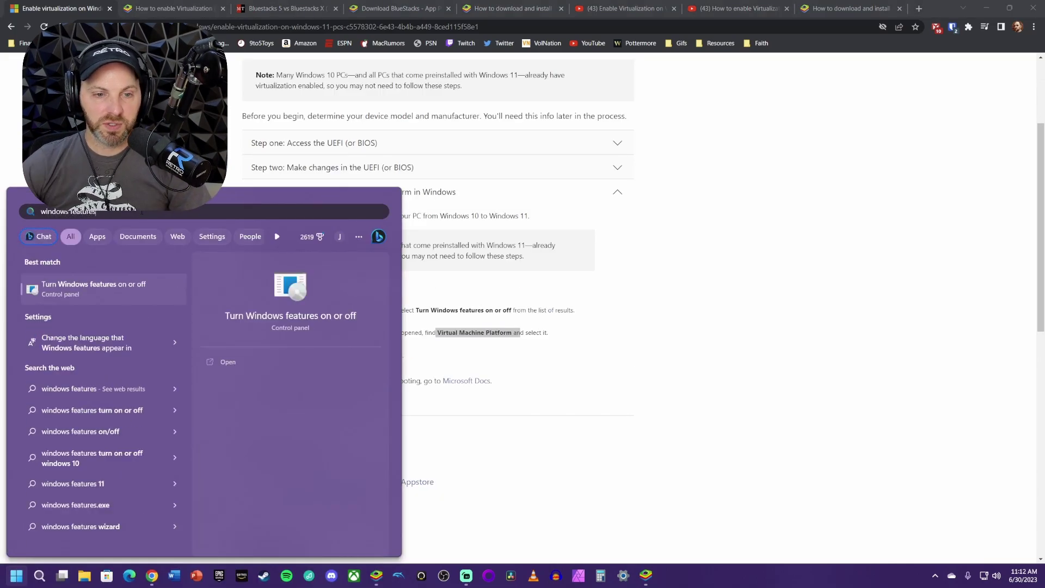
pyautogui.click(104, 288)
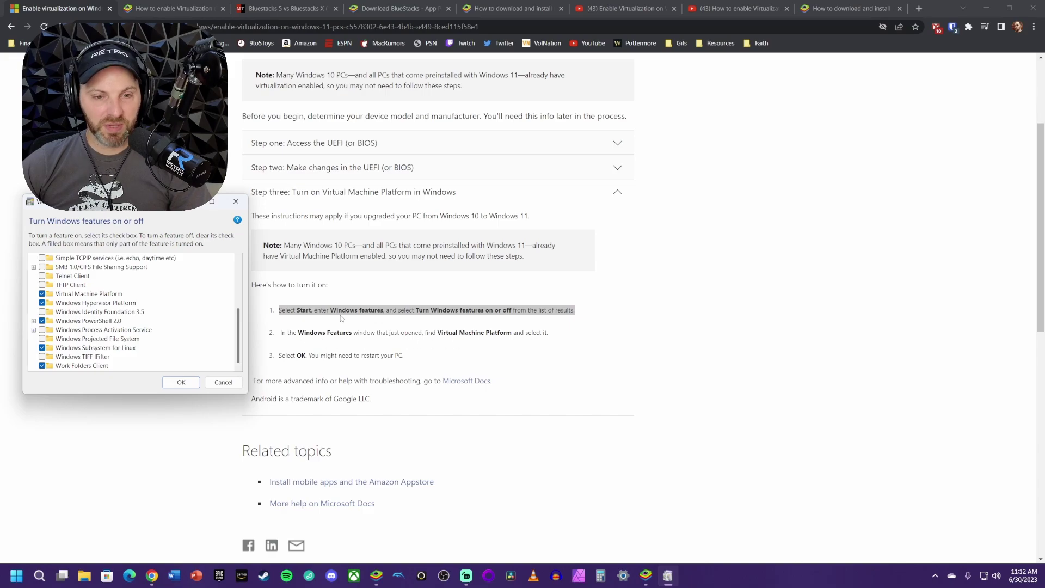
pyautogui.scroll(1, 238, 315)
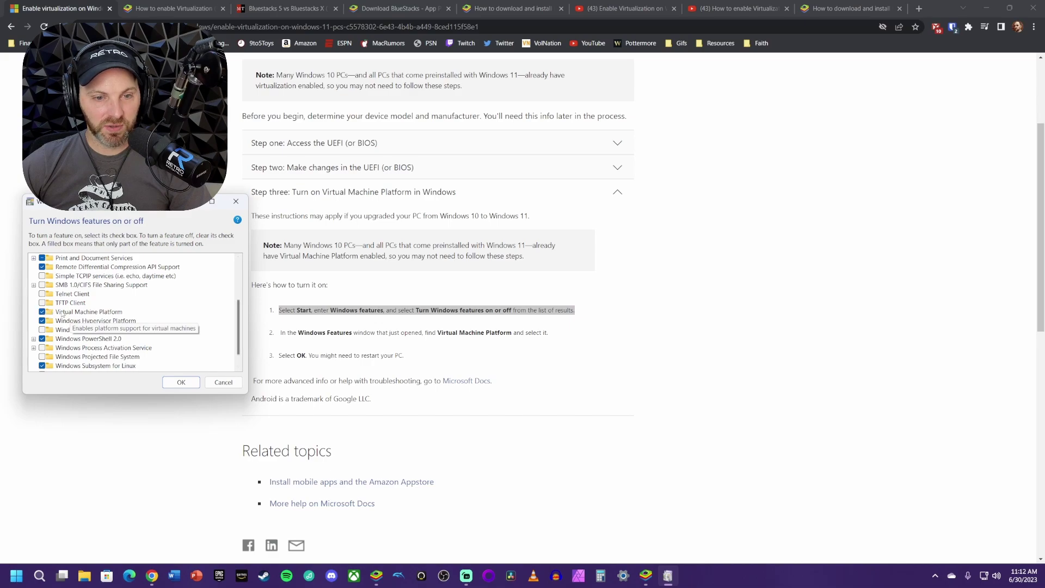
pyautogui.scroll(-1, 210, 317)
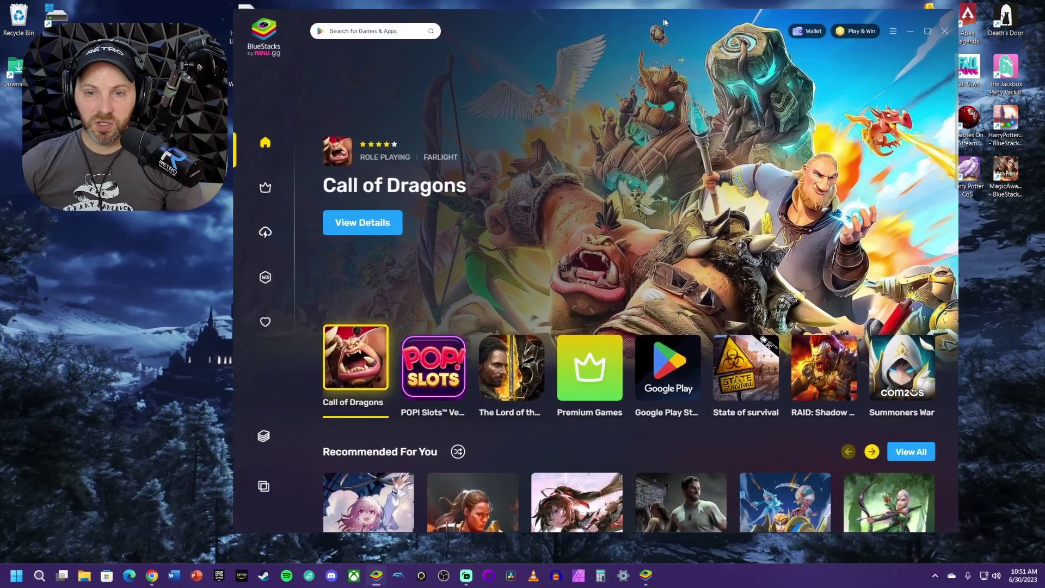
pyautogui.moveTo(664, 22); pyautogui.dragTo(668, 22)
pyautogui.write('Honkai: Star Rail')
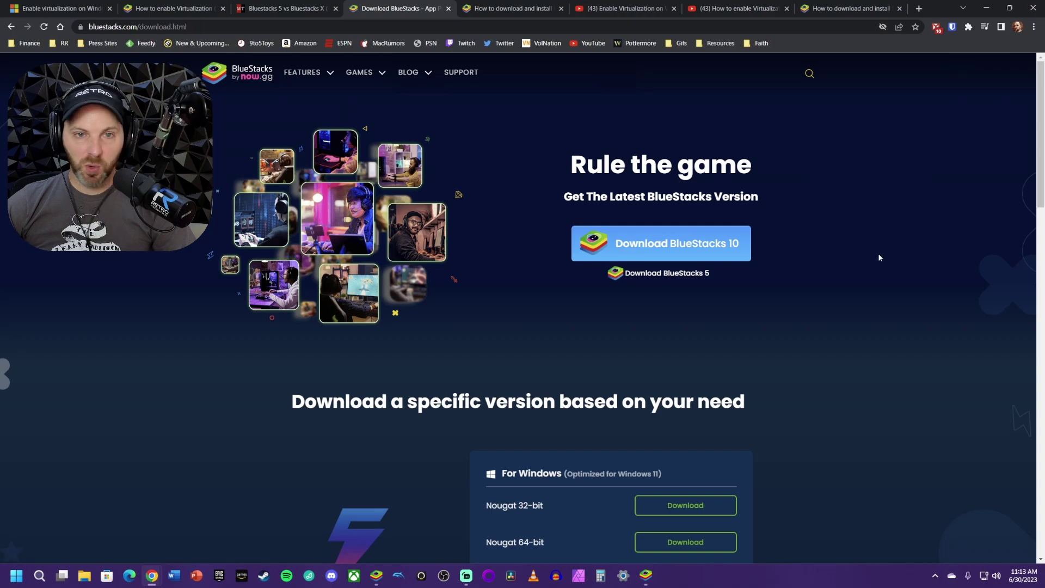
# Open the MiniTool article comparing Bluestacks 5 with Bluestacks X (10) and highlight "Bluestacks X (10)" in its title
pyautogui.click(278, 8)
pyautogui.moveTo(668, 200); pyautogui.dragTo(224, 200)
pyautogui.click(534, 201)
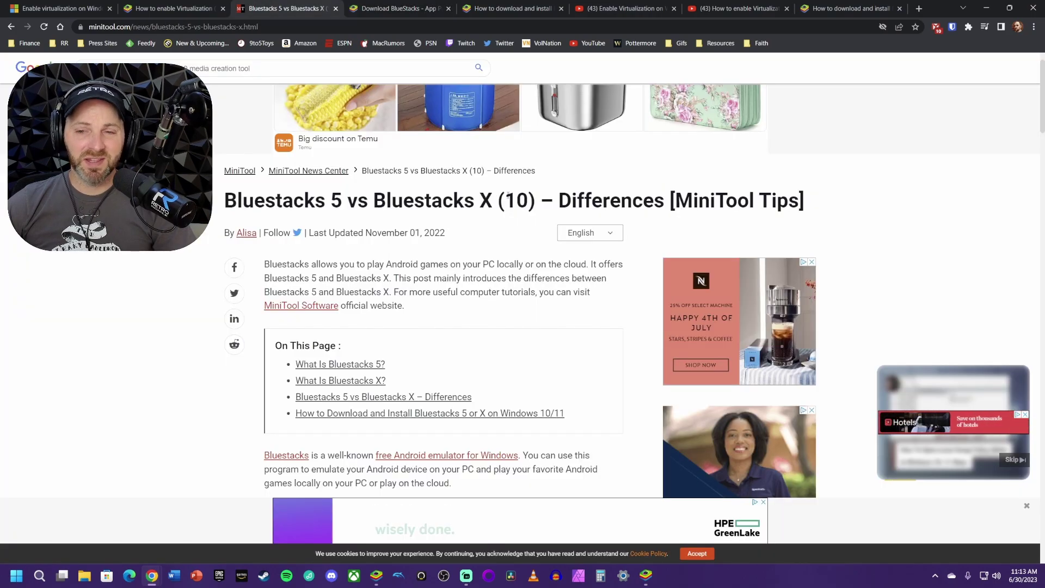
pyautogui.moveTo(534, 202); pyautogui.dragTo(224, 201)
pyautogui.moveTo(535, 200); pyautogui.dragTo(377, 201)
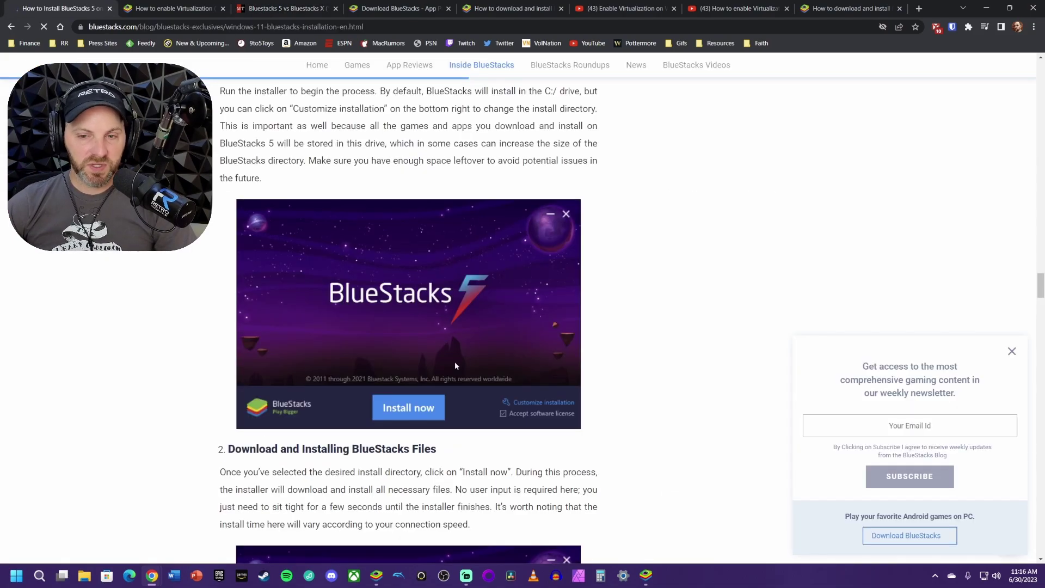
# Read the BlueStacks 5 installation guide for Windows 11 down to "Setting Up Your Google Account" and highlight that heading
pyautogui.scroll(-4, 456, 365)
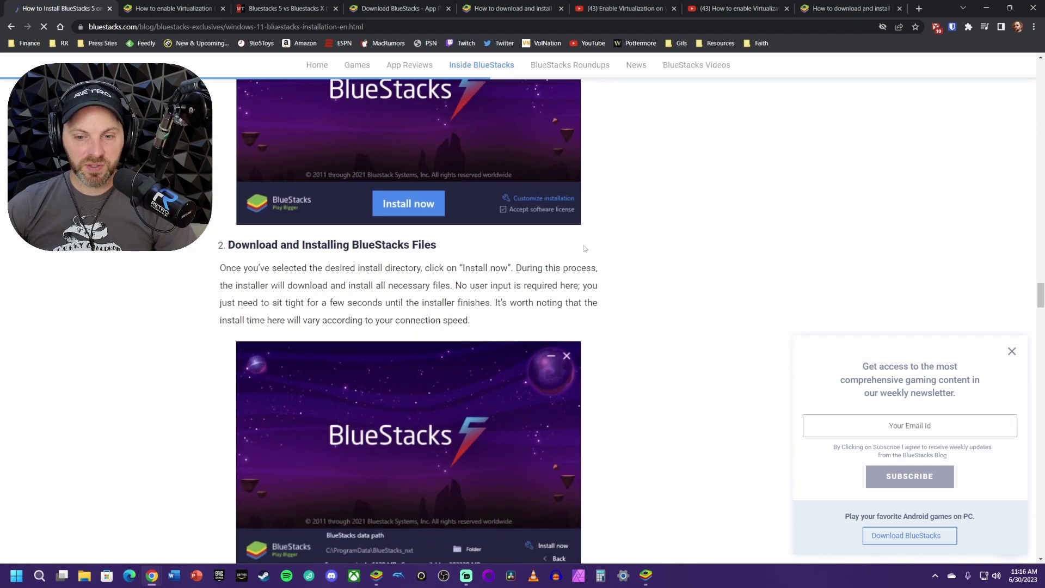
pyautogui.scroll(-4, 554, 340)
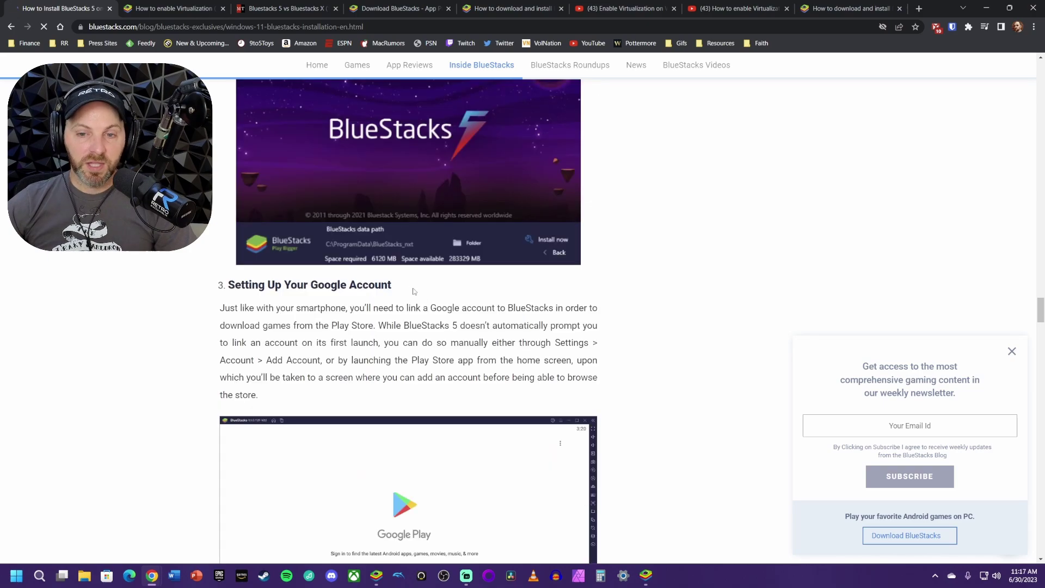
pyautogui.moveTo(403, 284); pyautogui.dragTo(216, 287)
pyautogui.click(389, 303)
pyautogui.moveTo(398, 286); pyautogui.dragTo(215, 289)
pyautogui.click(376, 295)
pyautogui.moveTo(391, 291); pyautogui.dragTo(220, 286)
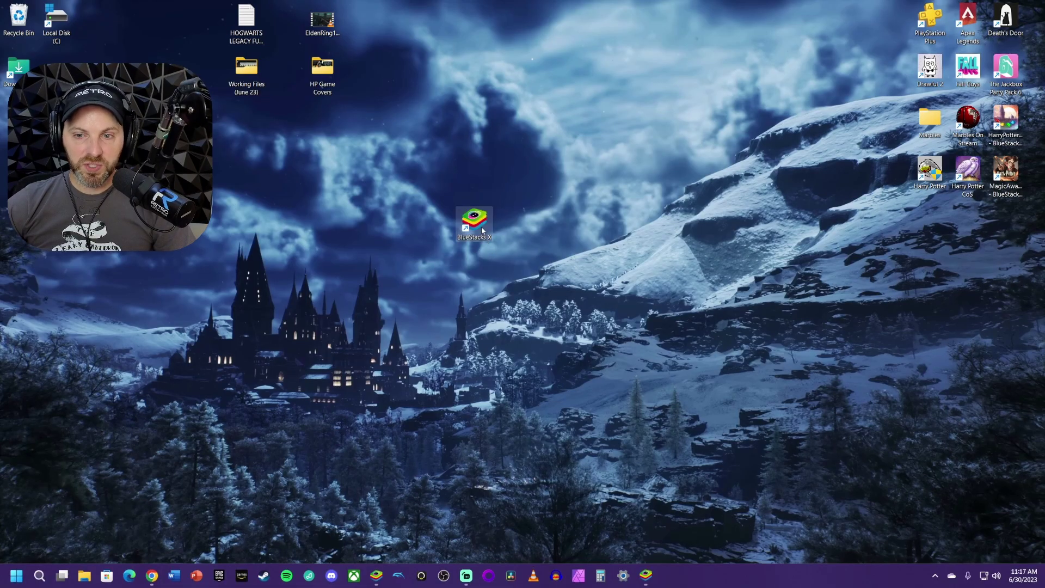
# Open BlueStacks X from its desktop shortcut and search its games for Harry Potter: Magic Awakened
pyautogui.moveTo(481, 229)
pyautogui.mouseDown()
pyautogui.moveTo(435, 235)
pyautogui.moveTo(468, 224)
pyautogui.mouseUp()
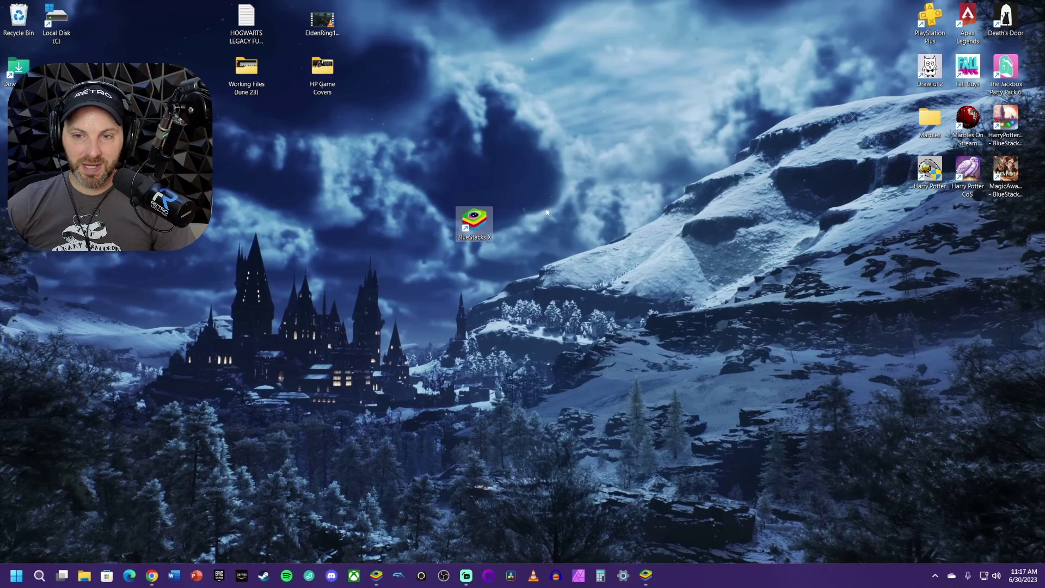
pyautogui.rightClick(476, 220)
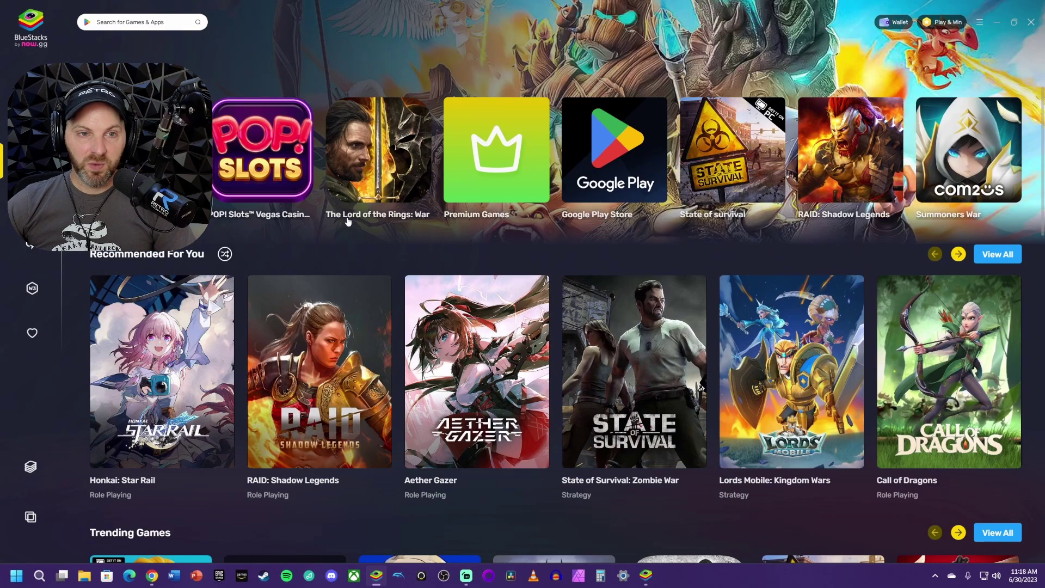
pyautogui.scroll(3, 358, 220)
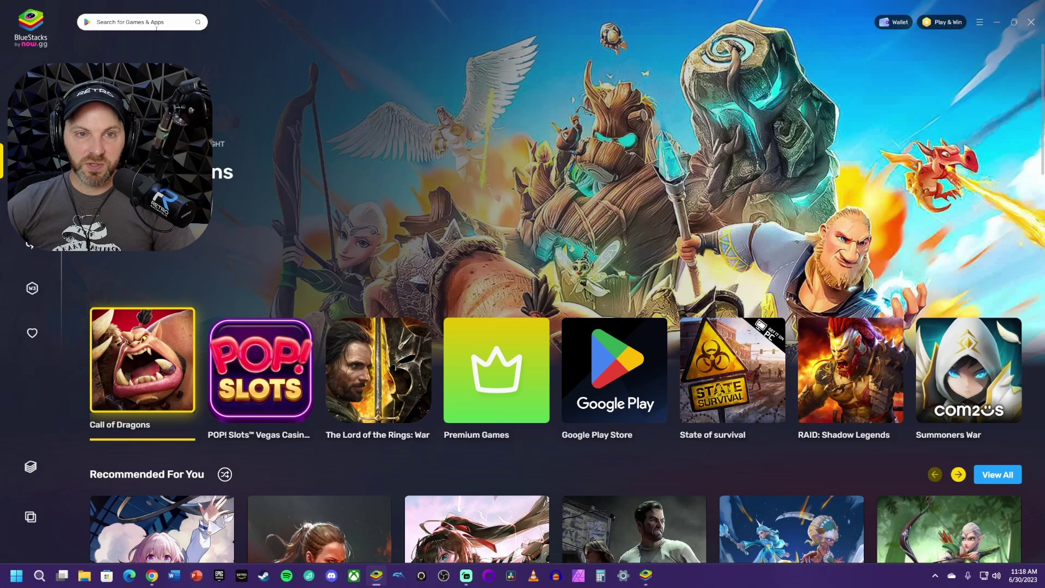
pyautogui.click(157, 28)
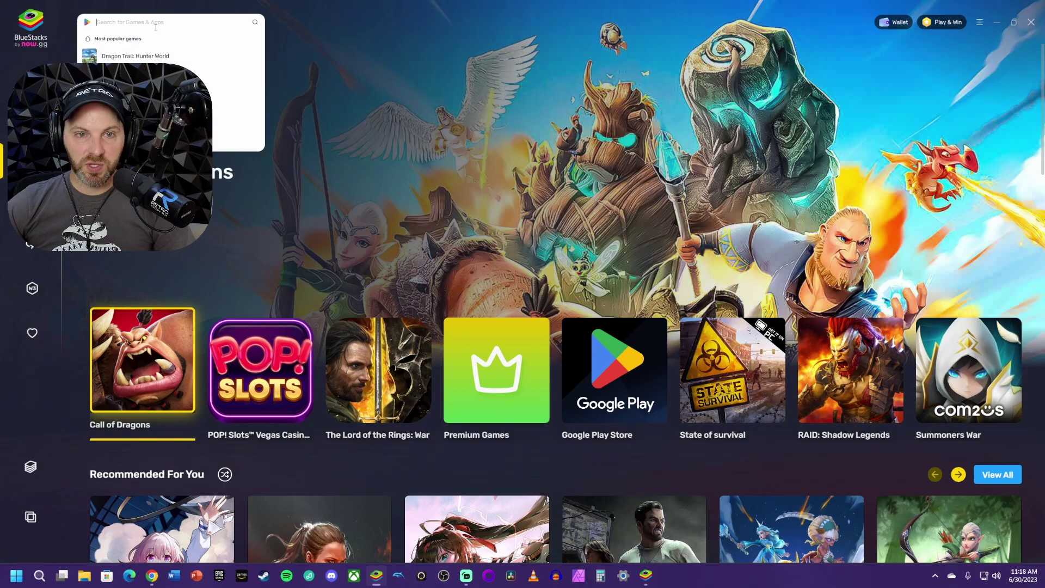
pyautogui.write('harry')
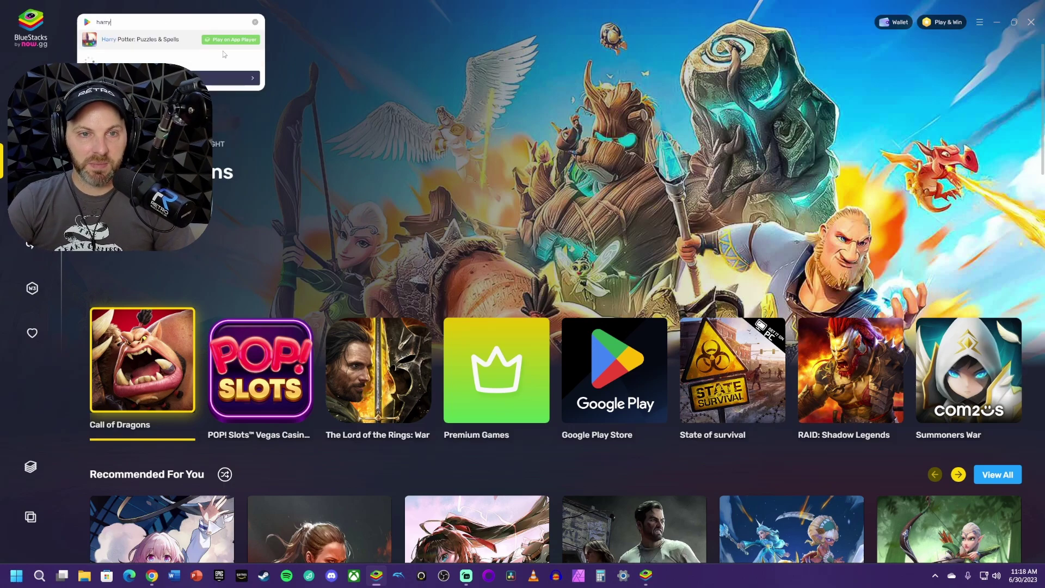
pyautogui.write(' potter magic awakened')
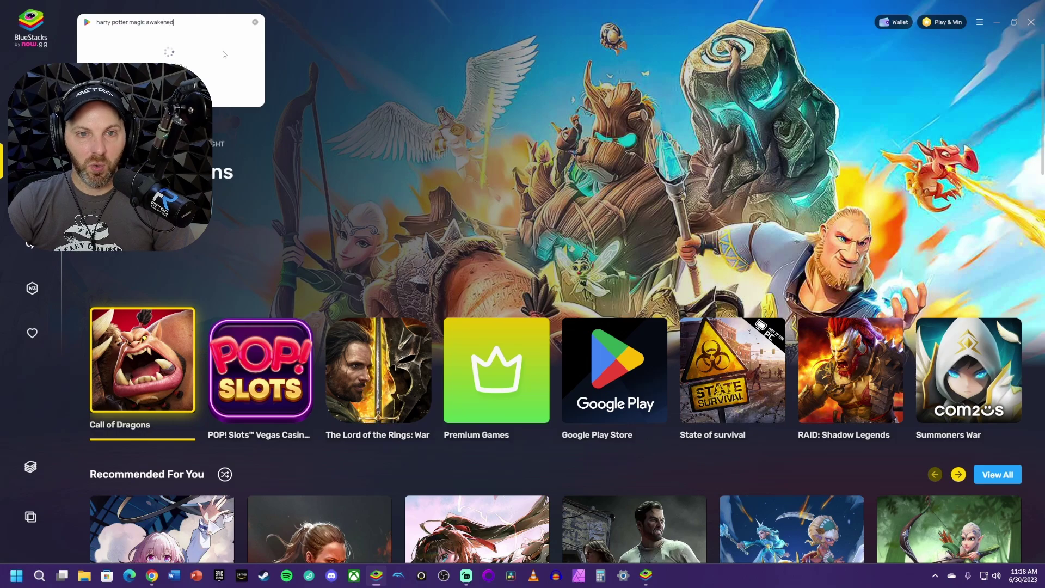
pyautogui.press('Return')
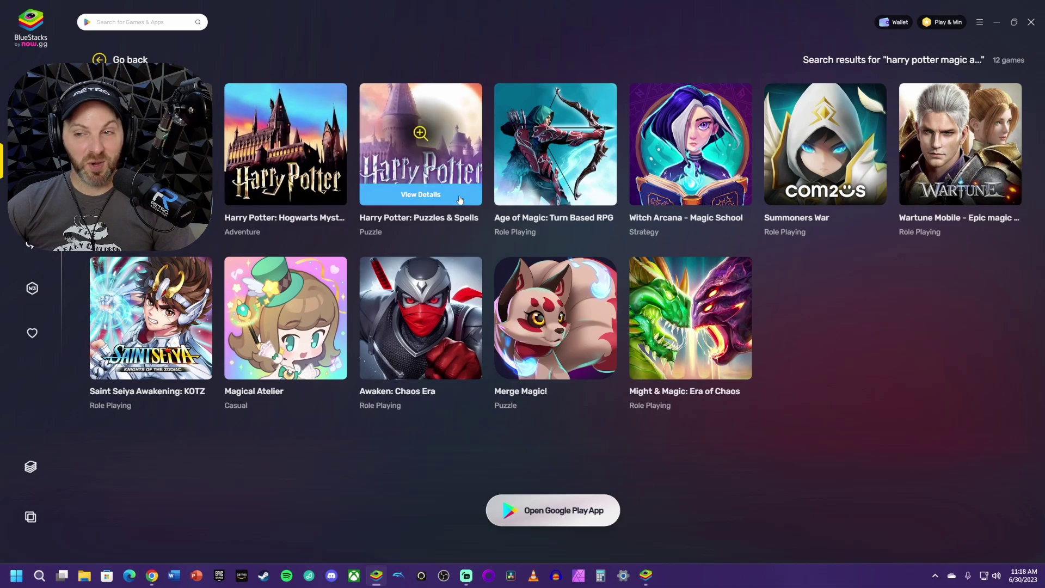
# Open the details page of Harry Potter: Magic Awakened and start the game on the App Player
pyautogui.click(457, 197)
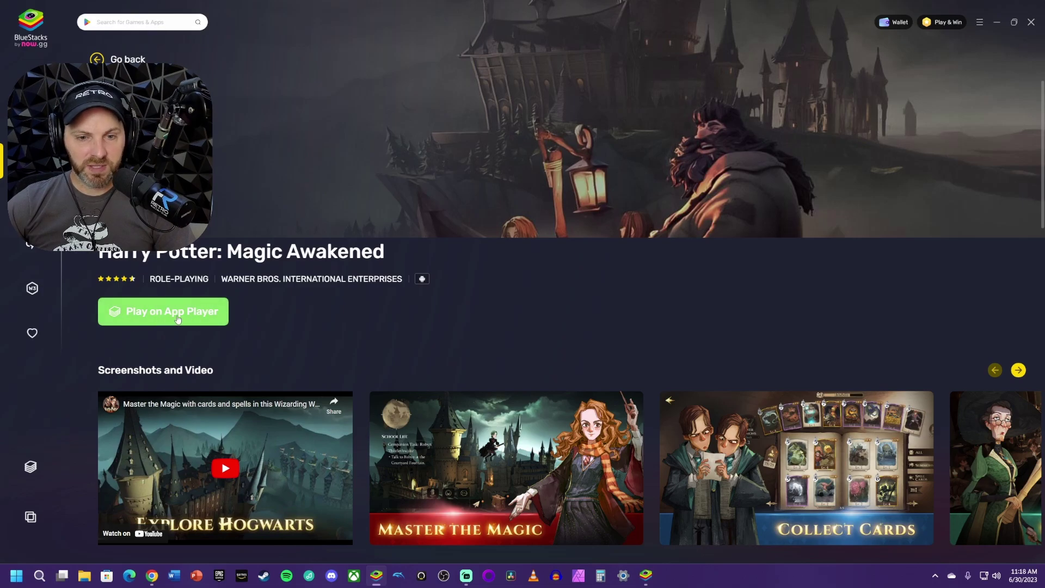
pyautogui.scroll(-1, 171, 268)
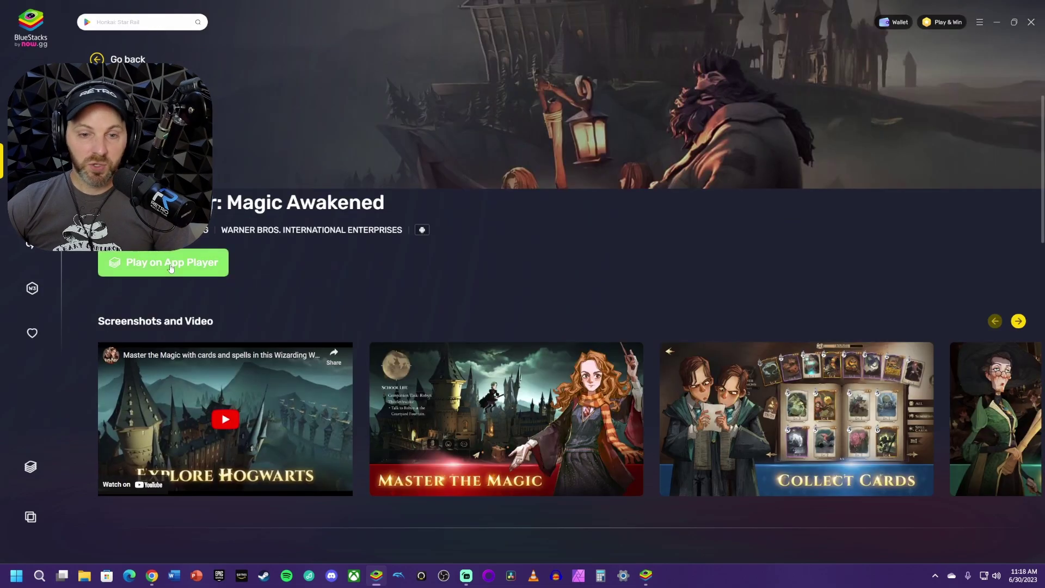
pyautogui.click(200, 263)
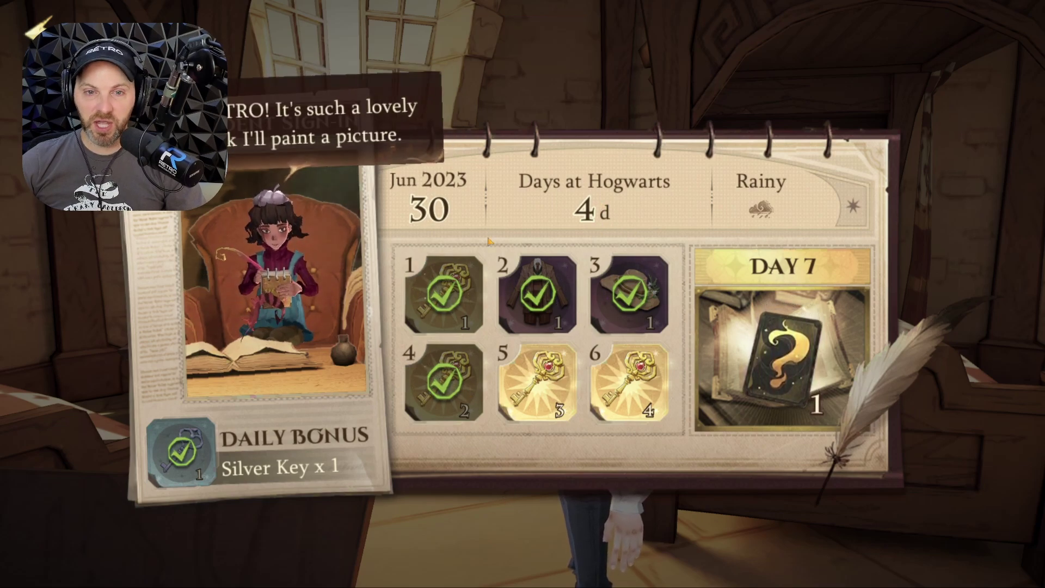
# Close the daily bonus calendar, then walk the character around the dorm while turning the camera to view the room
pyautogui.click(40, 32)
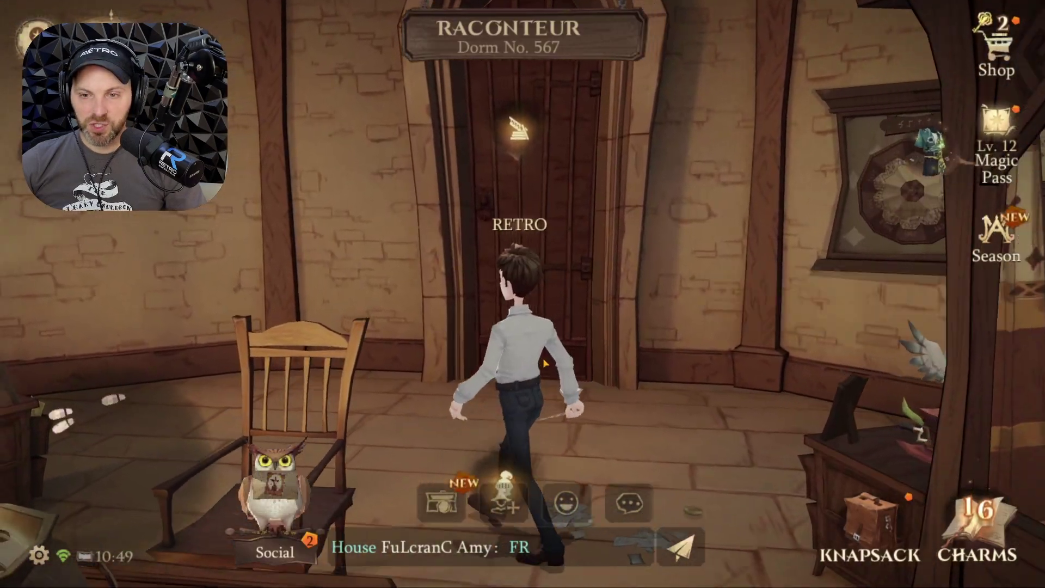
pyautogui.press('d')
pyautogui.press('a')
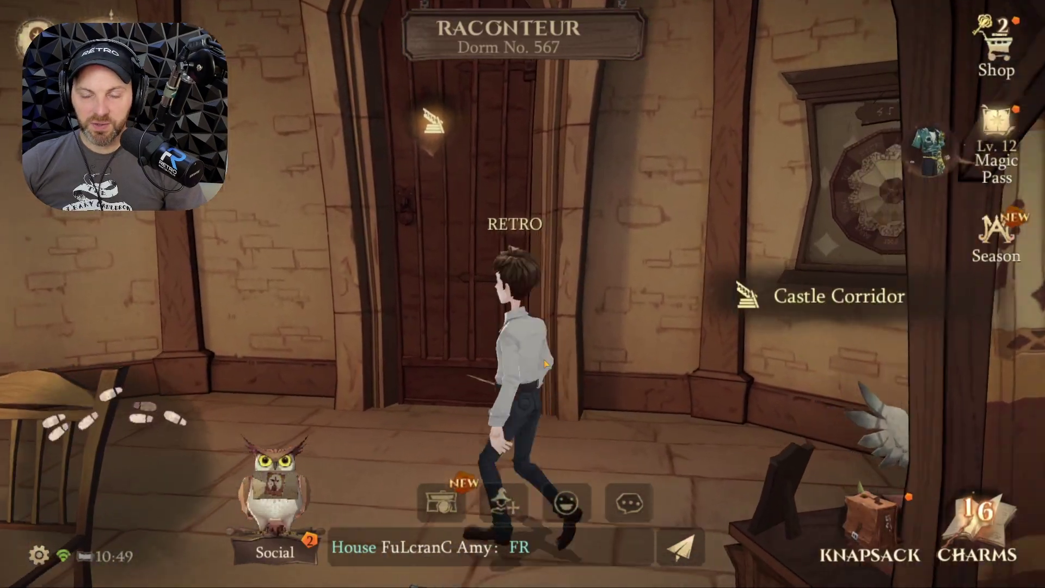
pyautogui.press('d')
pyautogui.press('a')
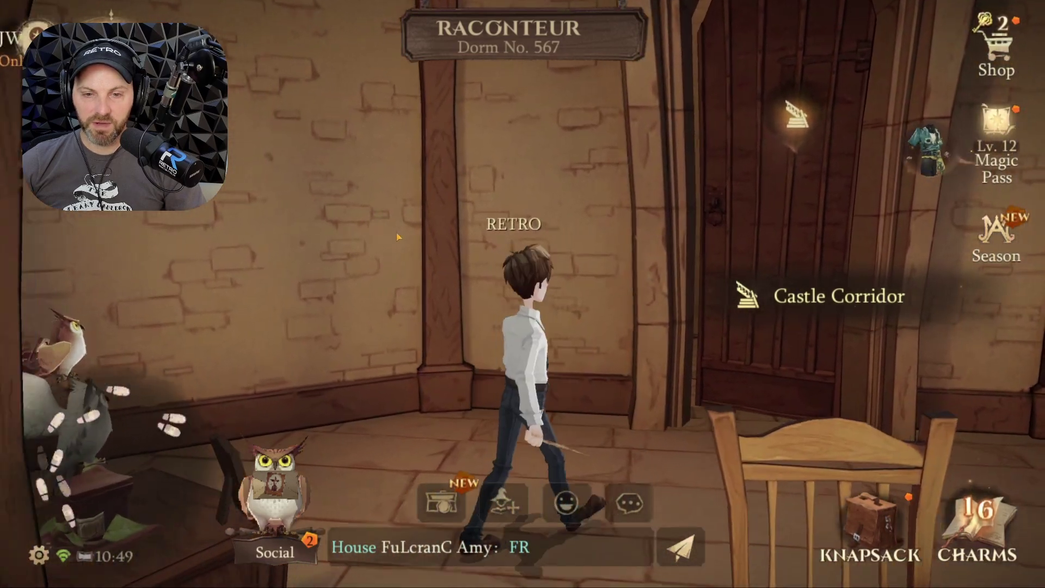
pyautogui.moveTo(275, 252); pyautogui.dragTo(711, 274)
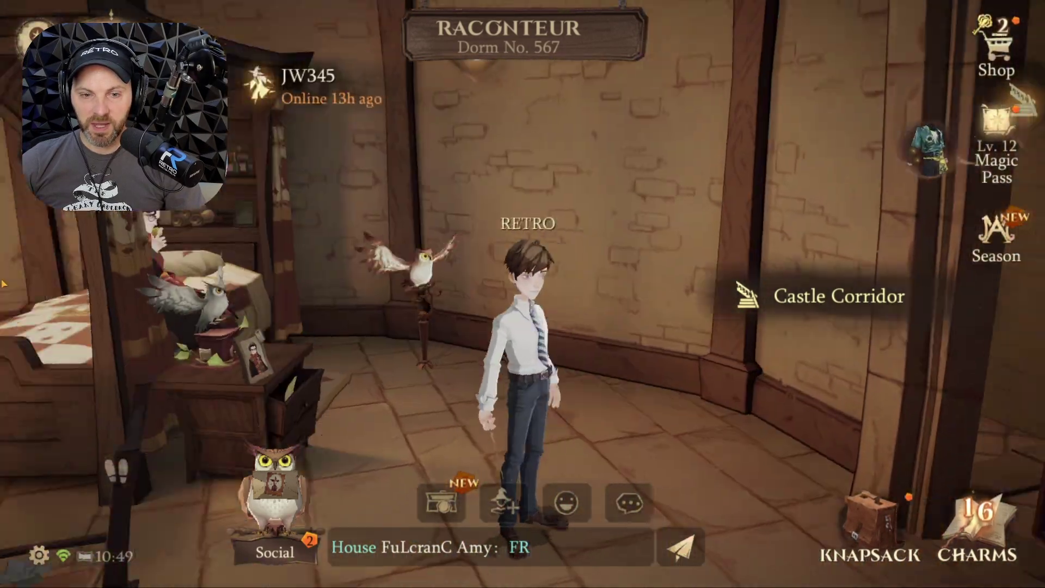
pyautogui.moveTo(2, 283); pyautogui.dragTo(816, 285)
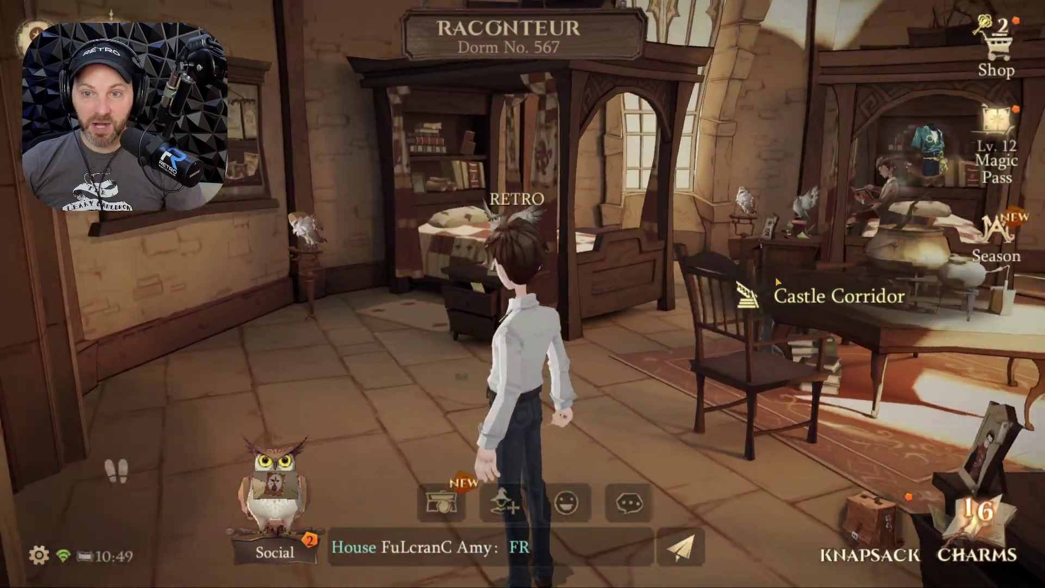
pyautogui.press('a')
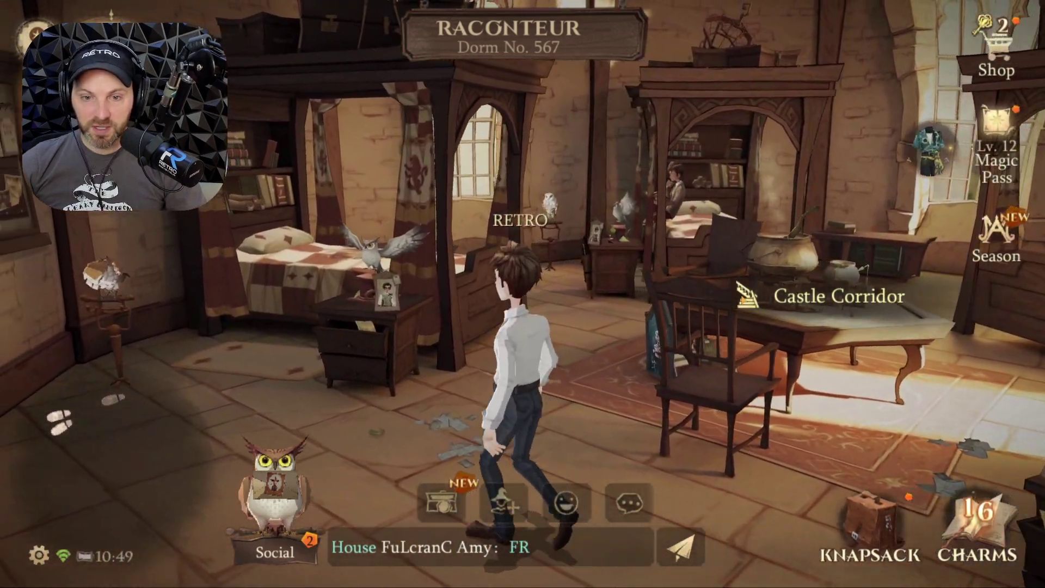
pyautogui.press('s')
pyautogui.press('d')
pyautogui.moveTo(741, 298); pyautogui.dragTo(1007, 258)
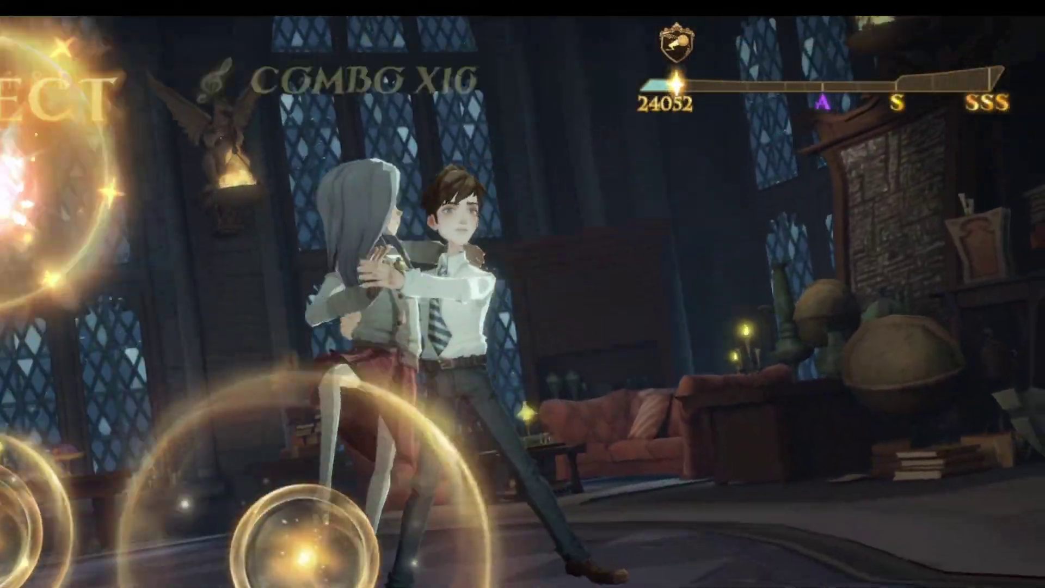
# Play the ballroom dance by hitting each glowing rhythm circle in time to build up the combo
pyautogui.click(7, 528)
pyautogui.click(298, 542)
pyautogui.click(361, 193)
pyautogui.click(218, 118)
pyautogui.click(702, 149)
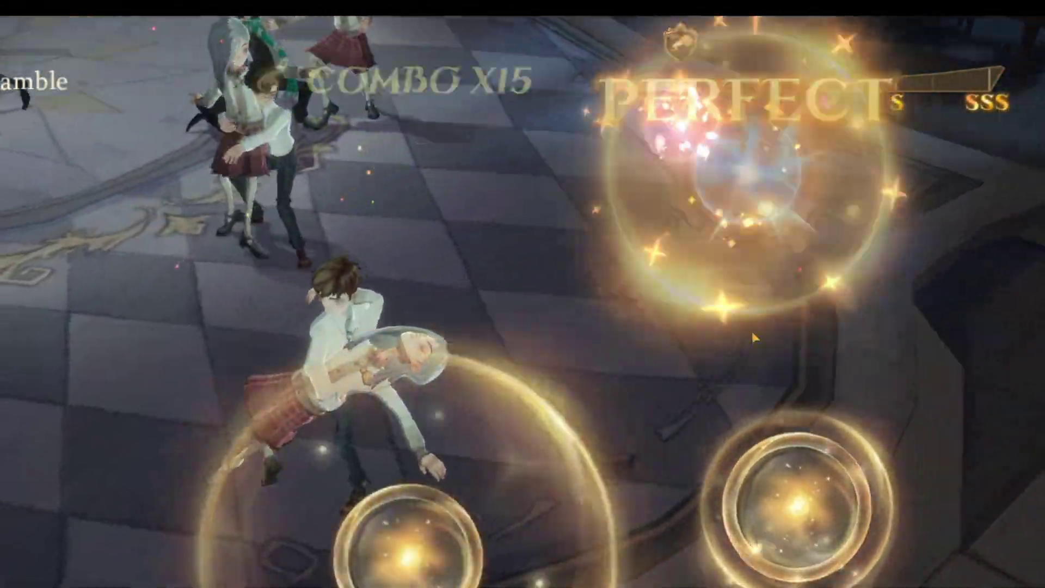
pyautogui.click(767, 475)
pyautogui.click(434, 560)
pyautogui.click(364, 193)
pyautogui.click(501, 133)
pyautogui.click(70, 150)
pyautogui.click(8, 528)
pyautogui.click(303, 536)
pyautogui.click(358, 195)
pyautogui.click(226, 142)
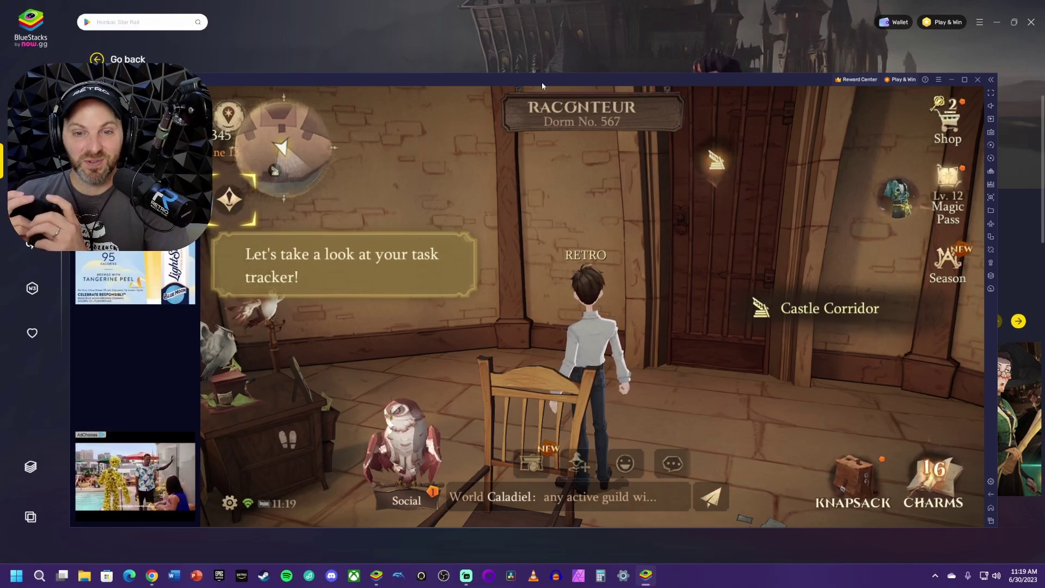
# Reposition the App Player window higher on the screen and lower the player's volume to about half
pyautogui.moveTo(542, 86); pyautogui.dragTo(528, 57)
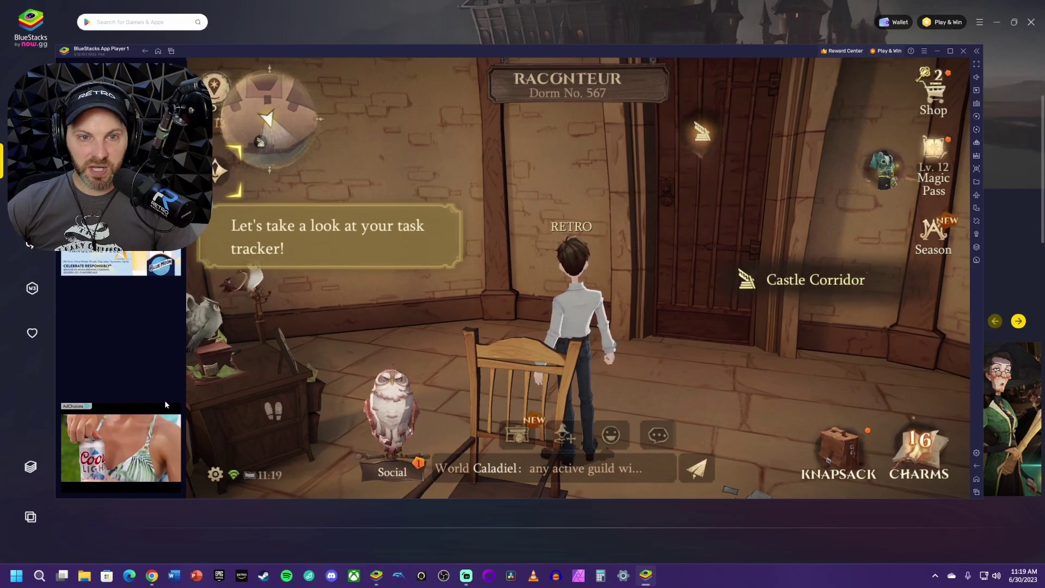
pyautogui.moveTo(671, 49); pyautogui.dragTo(645, 43)
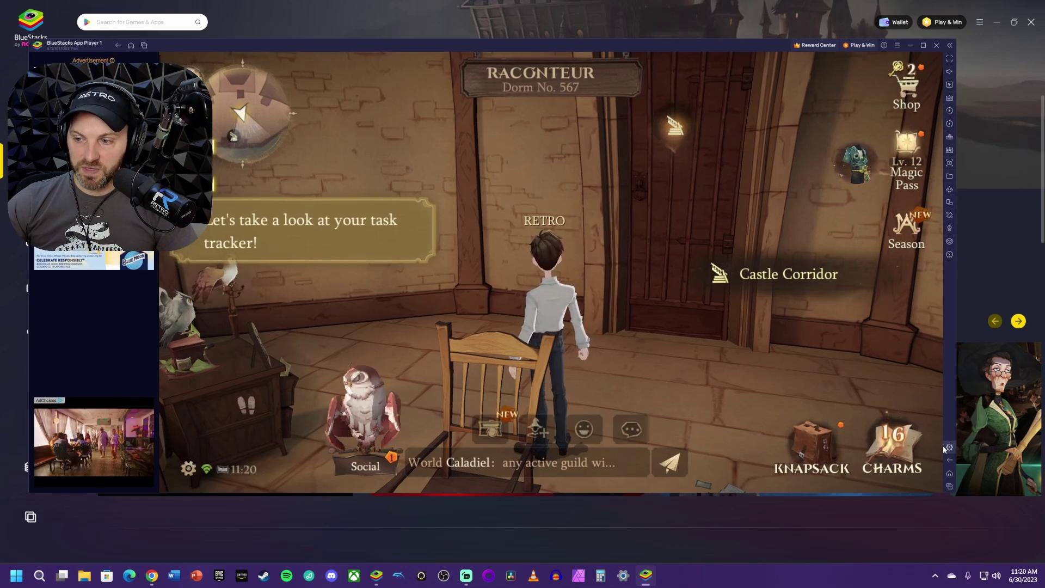
pyautogui.click(949, 72)
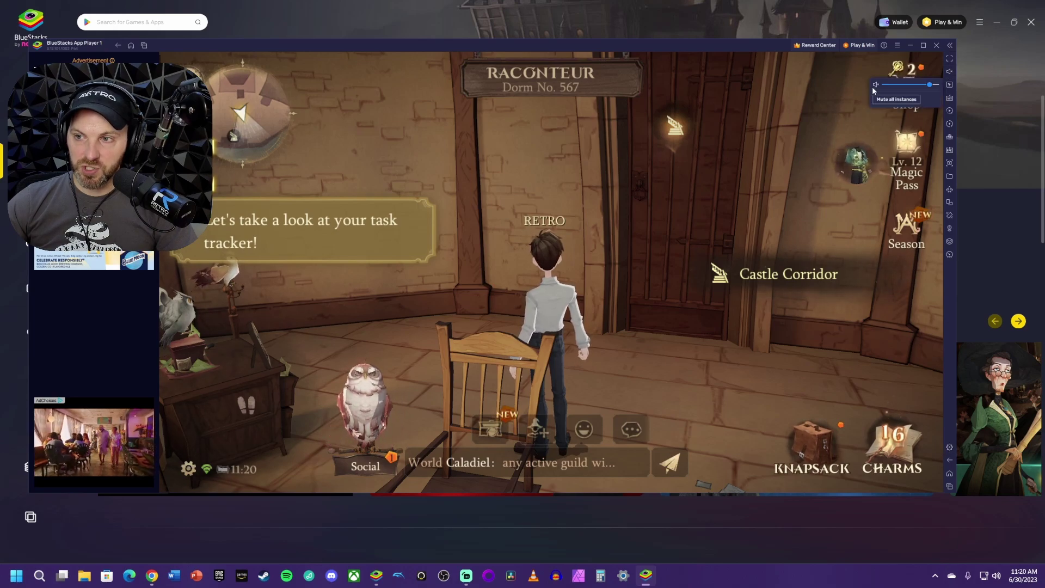
pyautogui.moveTo(930, 84); pyautogui.dragTo(909, 85)
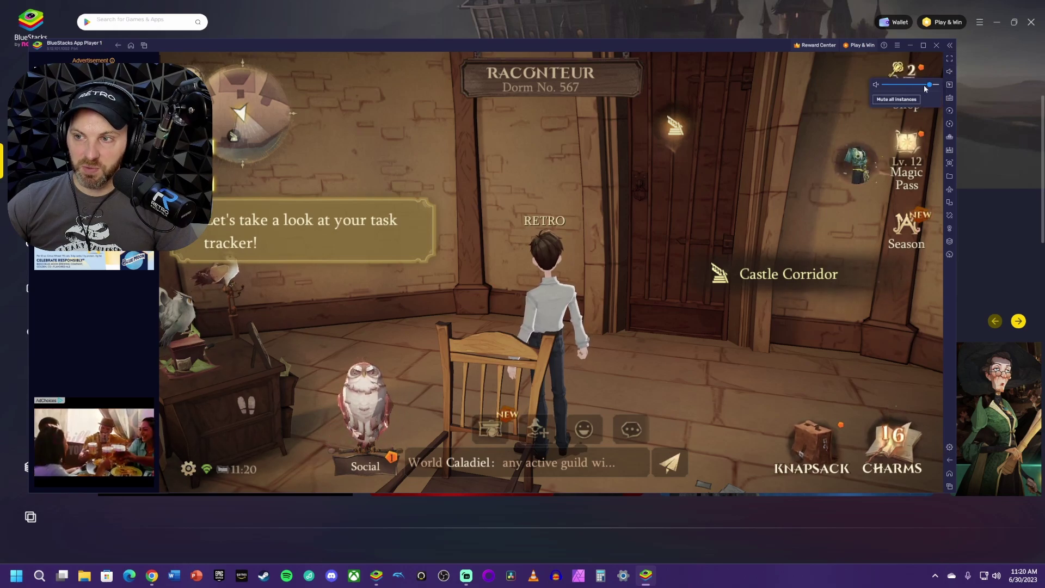
pyautogui.click(876, 85)
pyautogui.moveTo(909, 85); pyautogui.dragTo(911, 85)
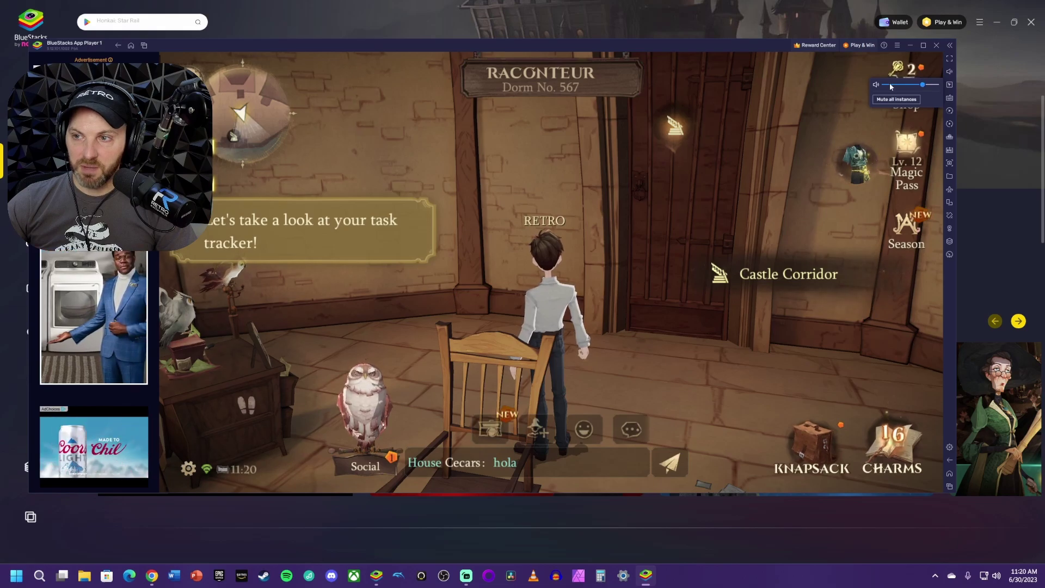
# Switch the game to fullscreen and walk the character around near the dorm's Castle Corridor door
pyautogui.click(949, 59)
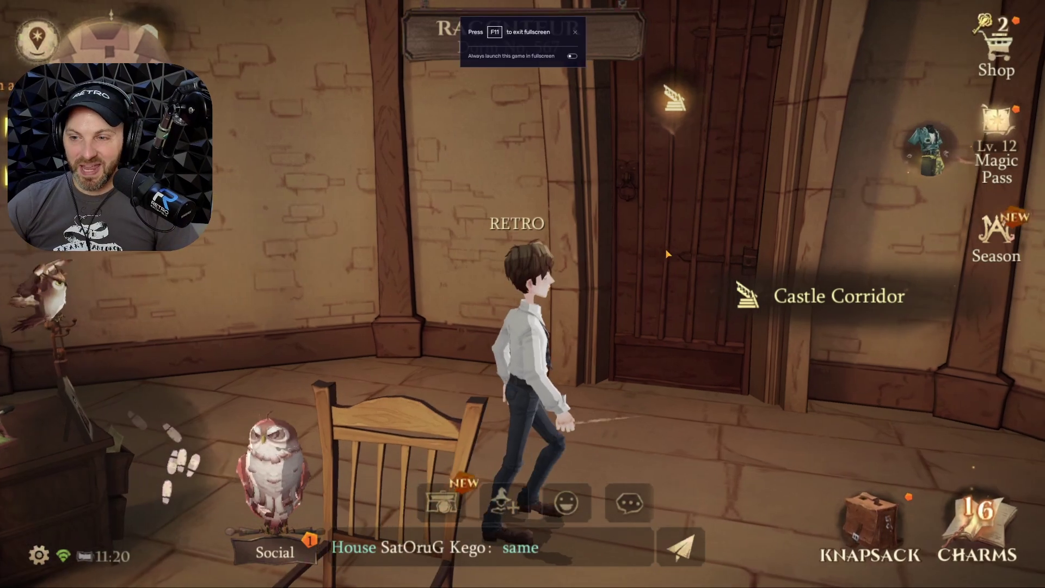
pyautogui.press('d')
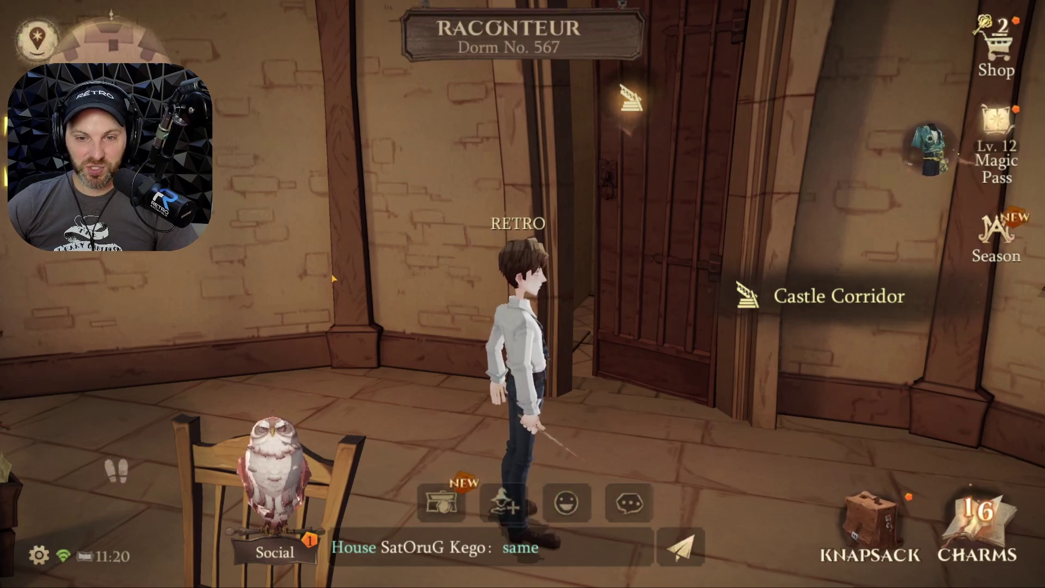
pyautogui.press('w')
pyautogui.press('a')
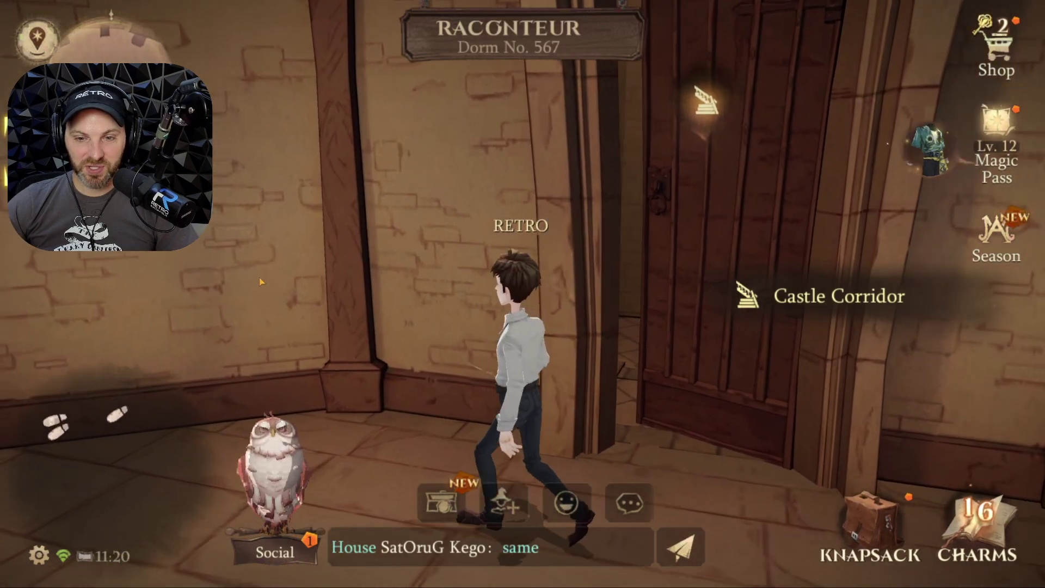
pyautogui.press('s')
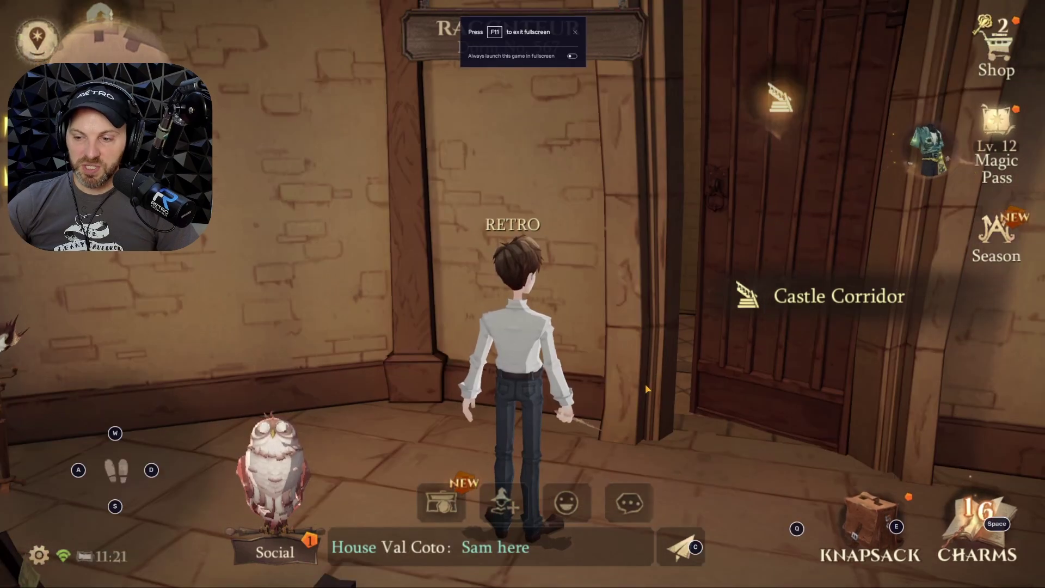
# Move the character in all four directions using the mapped on-screen controls, and open the Charms deck screen
pyautogui.press('a')
pyautogui.press('w')
pyautogui.press('d')
pyautogui.press('s')
pyautogui.press('a')
pyautogui.press('w')
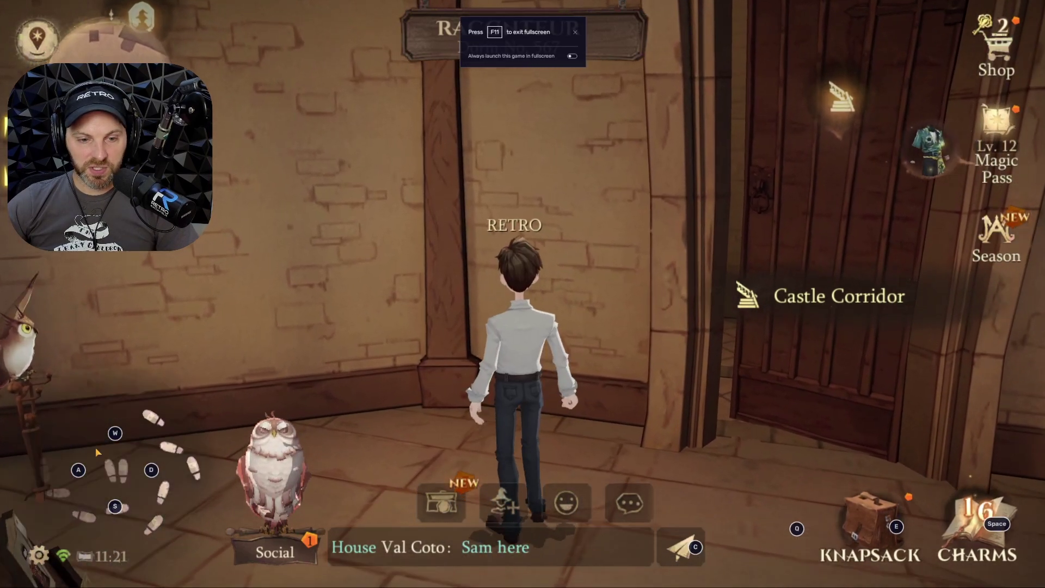
pyautogui.press('d')
pyautogui.press('s')
pyautogui.press('a')
pyautogui.press('w')
pyautogui.press('d')
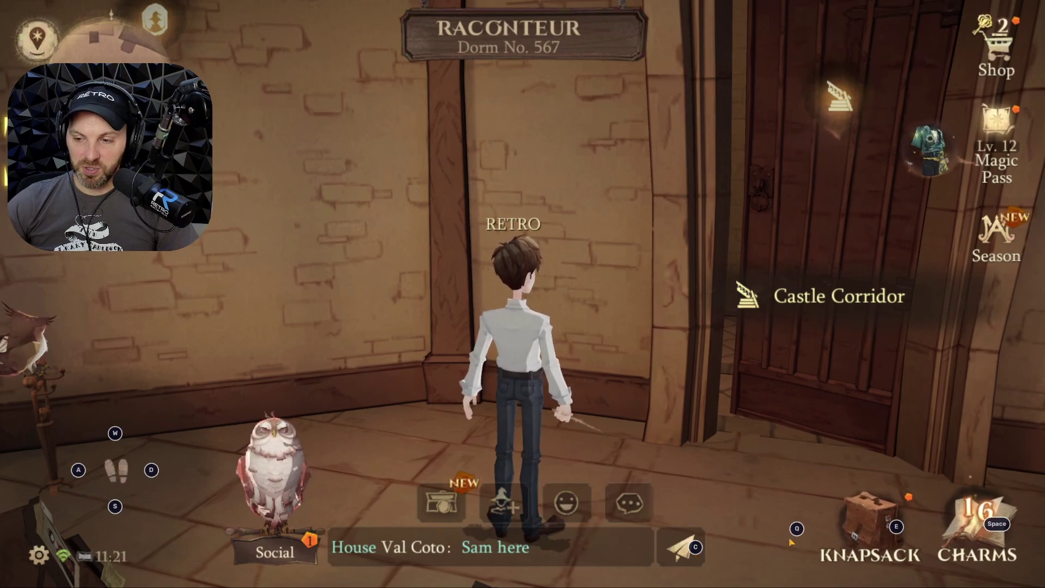
pyautogui.click(1005, 536)
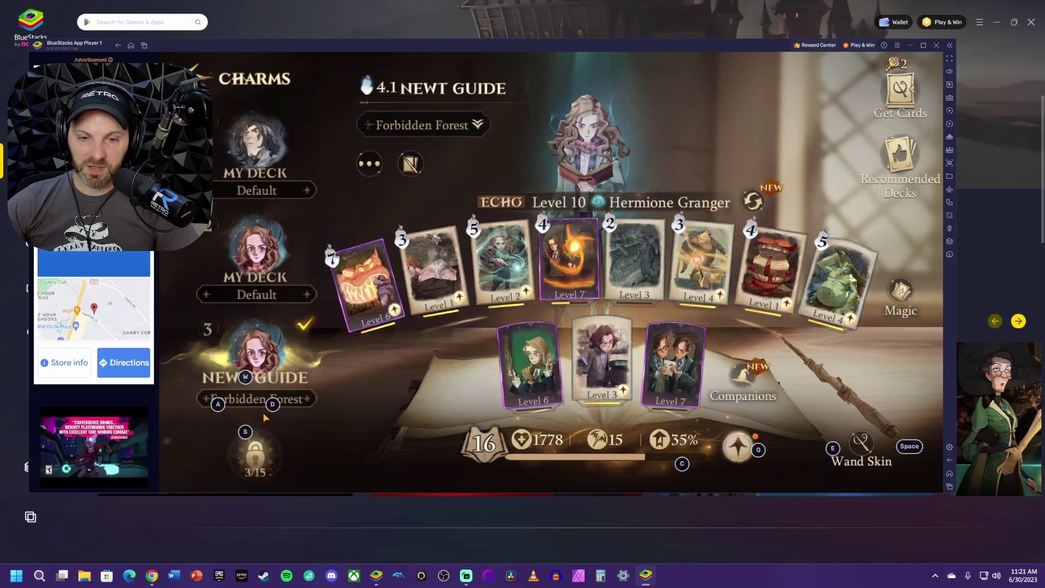
# Turn off the game's on-screen controls overlay and maximize the App Player window
pyautogui.click(950, 99)
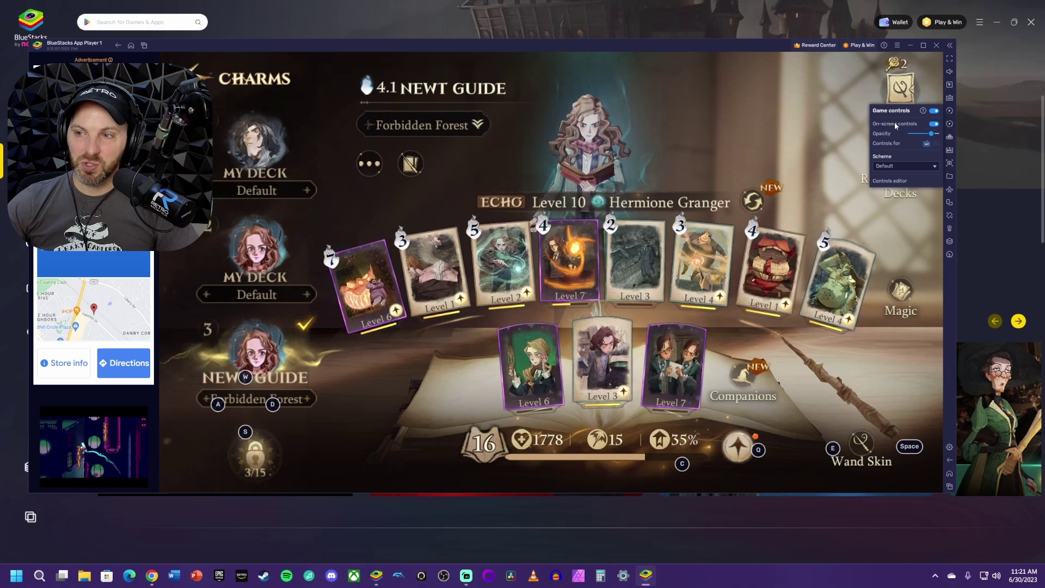
pyautogui.click(934, 124)
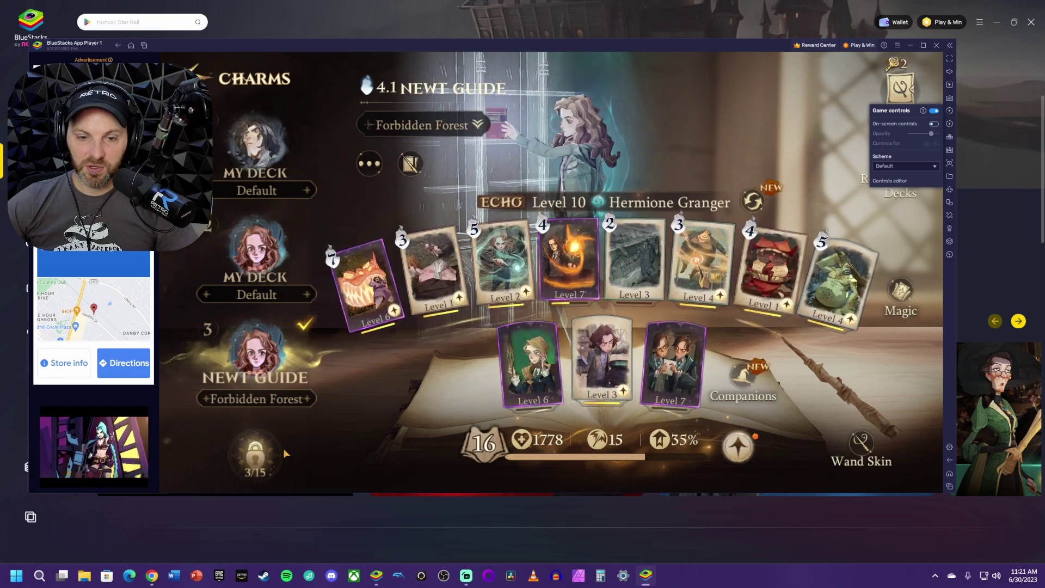
pyautogui.click(923, 46)
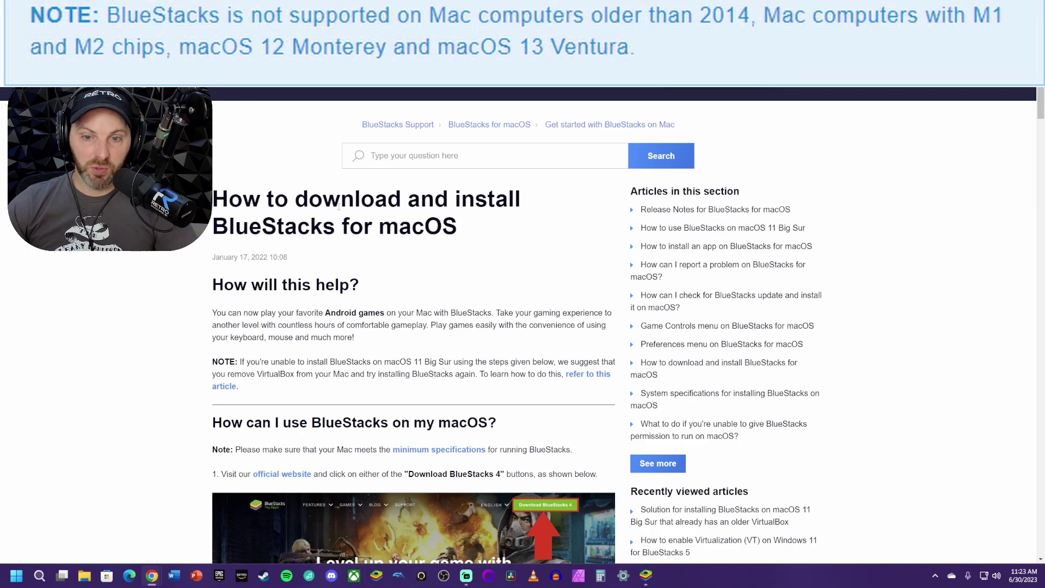
# In the browser, read the macOS BlueStacks article's steps 1 to 6, from downloading BlueStacks 4 to installing the helper tool
pyautogui.scroll(-1, 473, 262)
pyautogui.scroll(-3, 473, 263)
pyautogui.moveTo(519, 321); pyautogui.dragTo(420, 320)
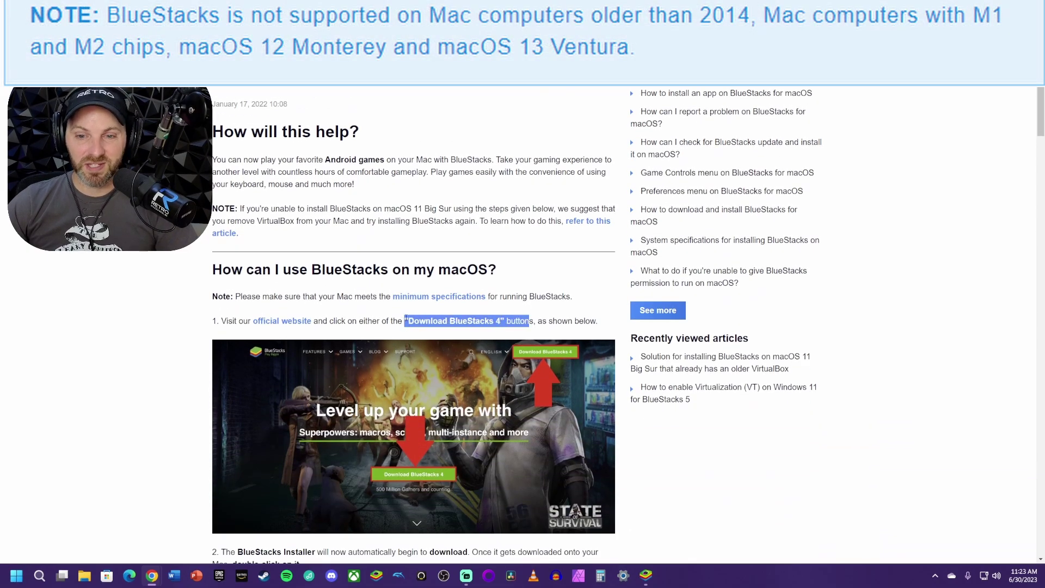
pyautogui.moveTo(548, 321); pyautogui.dragTo(402, 320)
pyautogui.click(402, 320)
pyautogui.scroll(3, 398, 219)
pyautogui.scroll(-7, 335, 250)
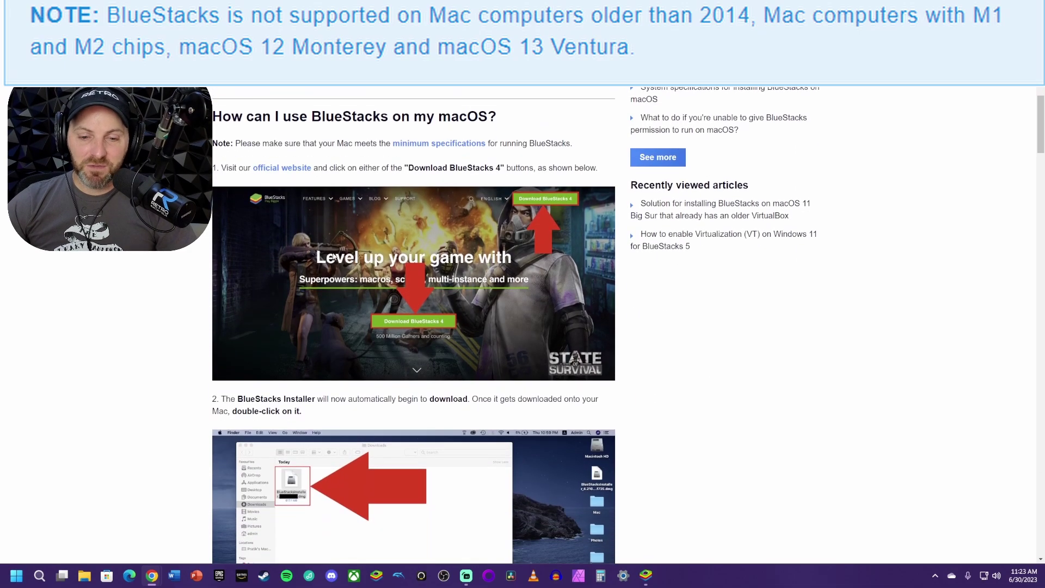
pyautogui.scroll(-1, 334, 257)
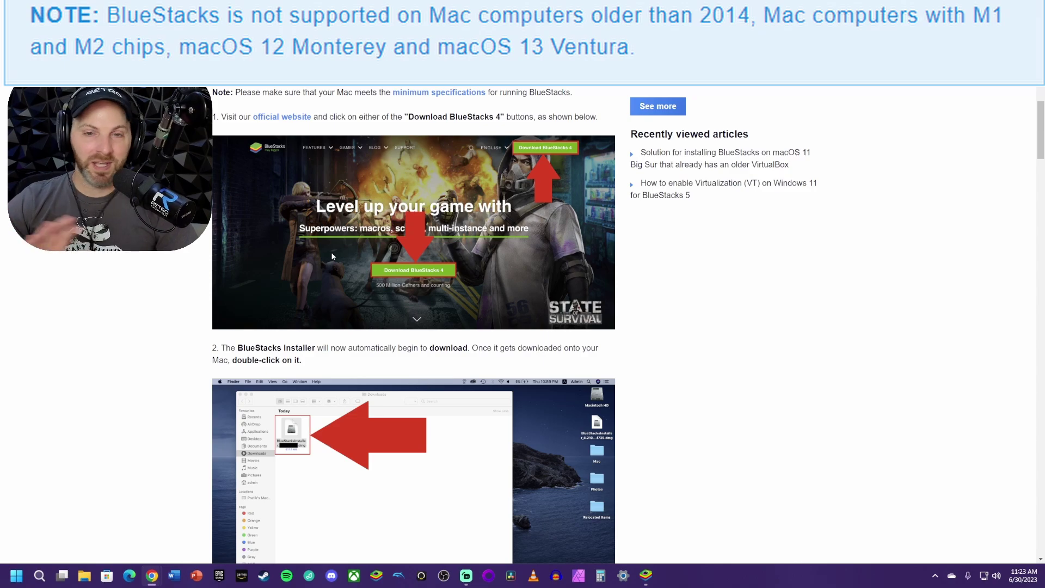
pyautogui.scroll(-3, 332, 256)
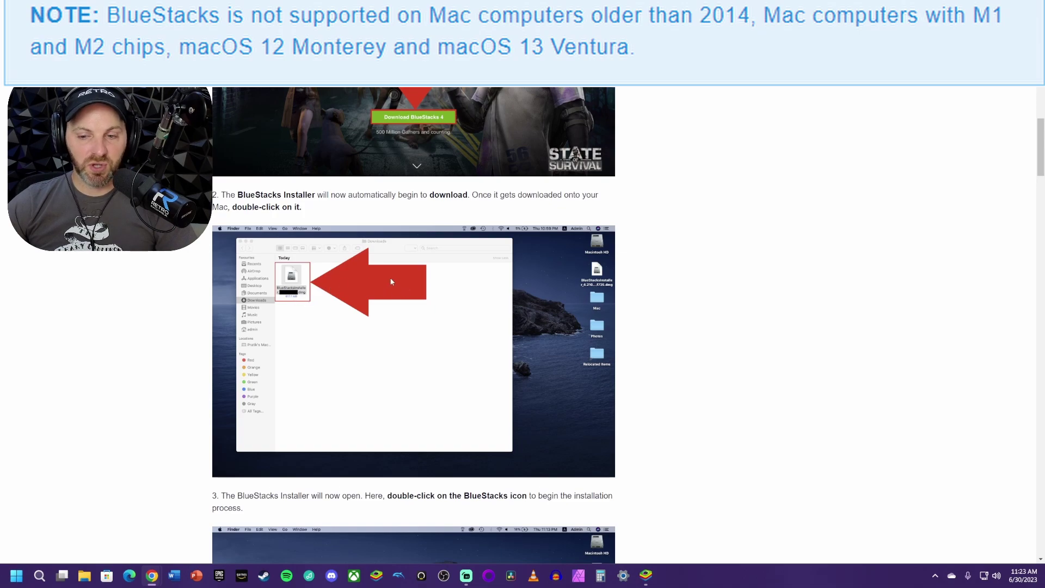
pyautogui.scroll(-7, 391, 281)
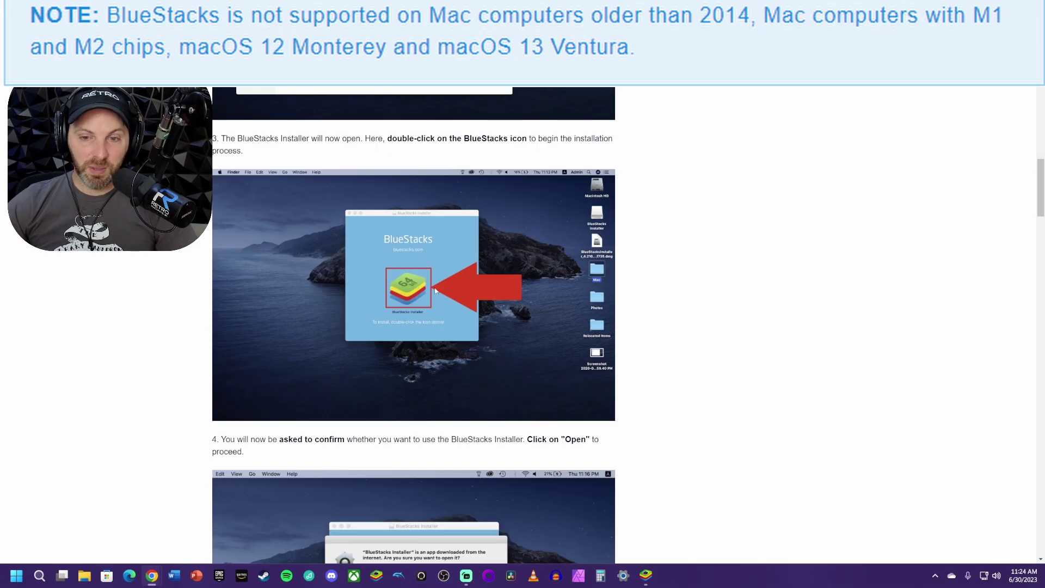
pyautogui.scroll(-5, 413, 326)
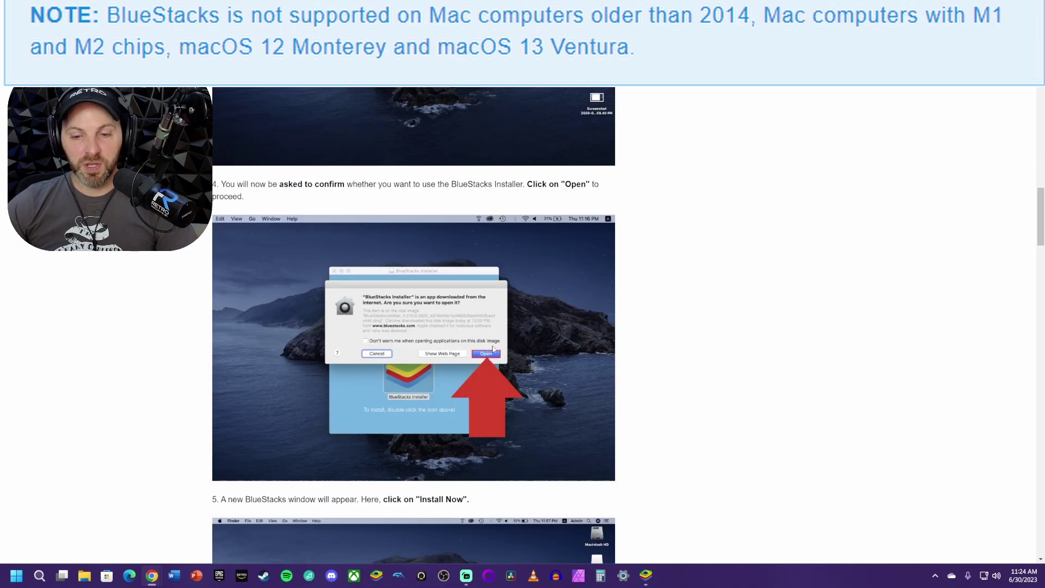
pyautogui.scroll(-7, 413, 327)
pyautogui.scroll(-5, 413, 327)
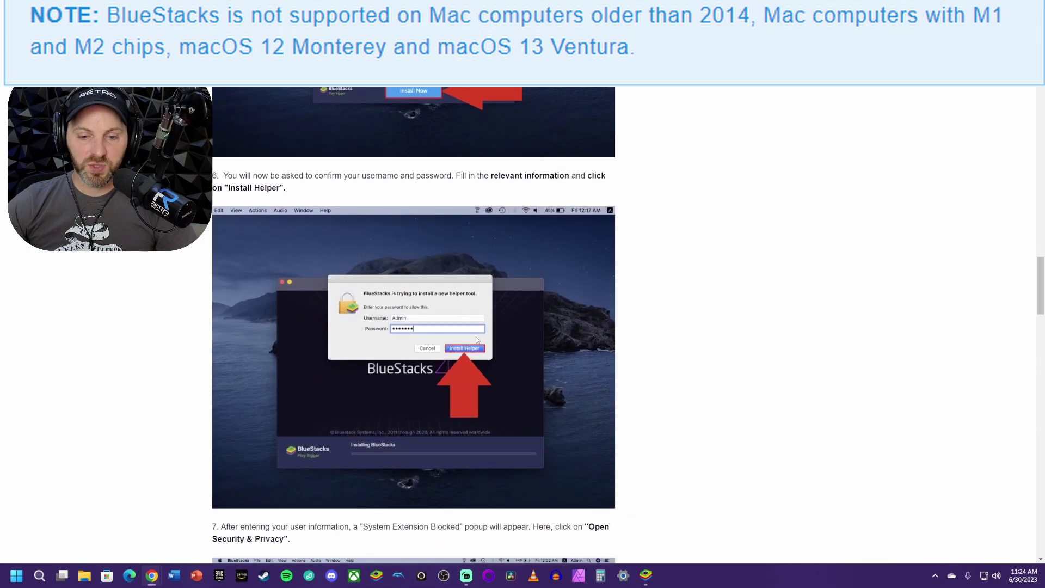
# Examine steps 7 and 8 of the macOS guide on the blocked system extension and the Security & Privacy settings, highlighting step 7's text
pyautogui.scroll(-5, 438, 329)
pyautogui.moveTo(304, 238); pyautogui.dragTo(241, 223)
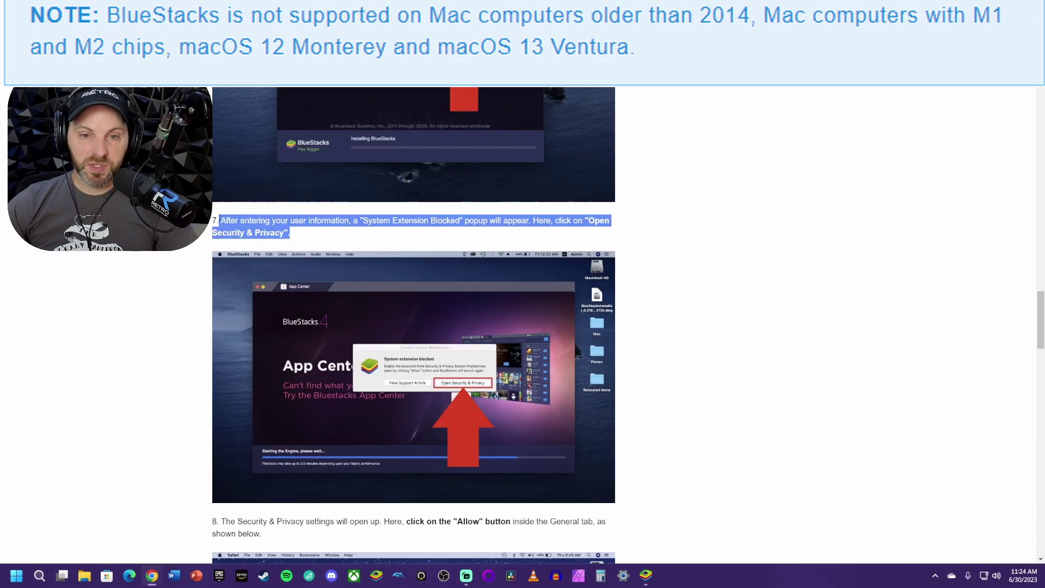
pyautogui.moveTo(236, 220); pyautogui.dragTo(460, 220)
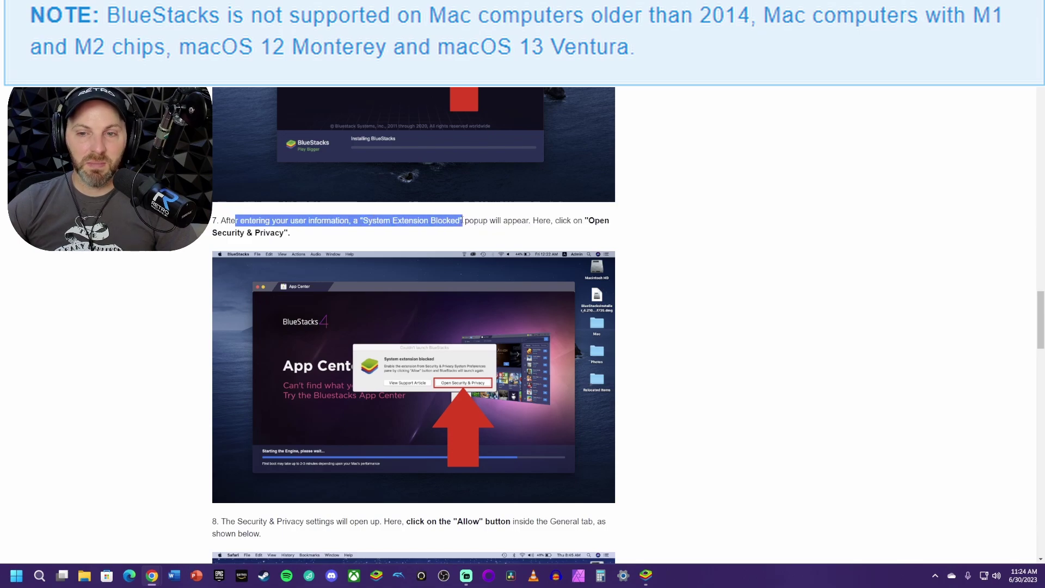
pyautogui.click(457, 222)
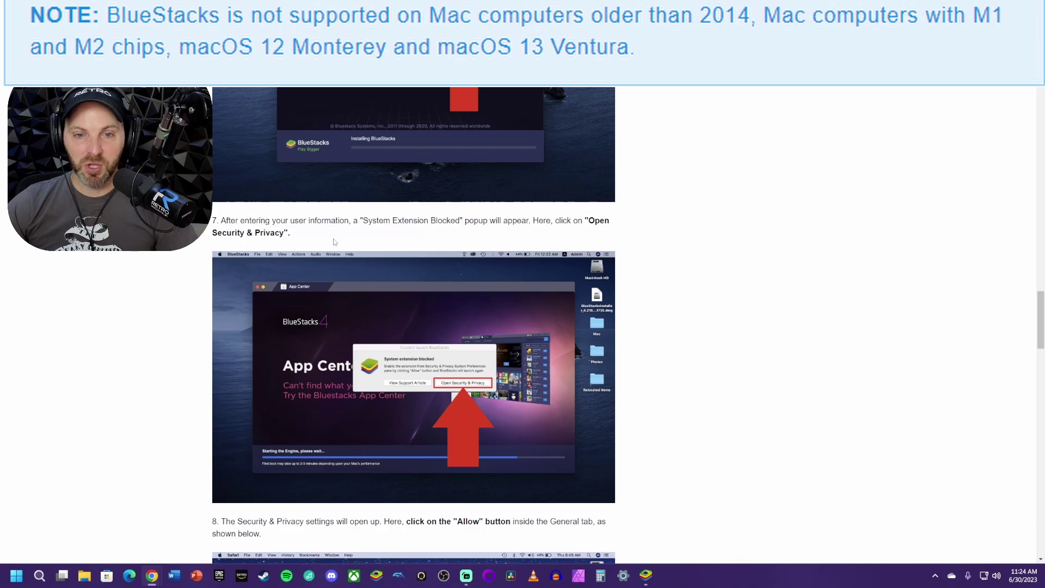
pyautogui.moveTo(312, 233); pyautogui.dragTo(588, 221)
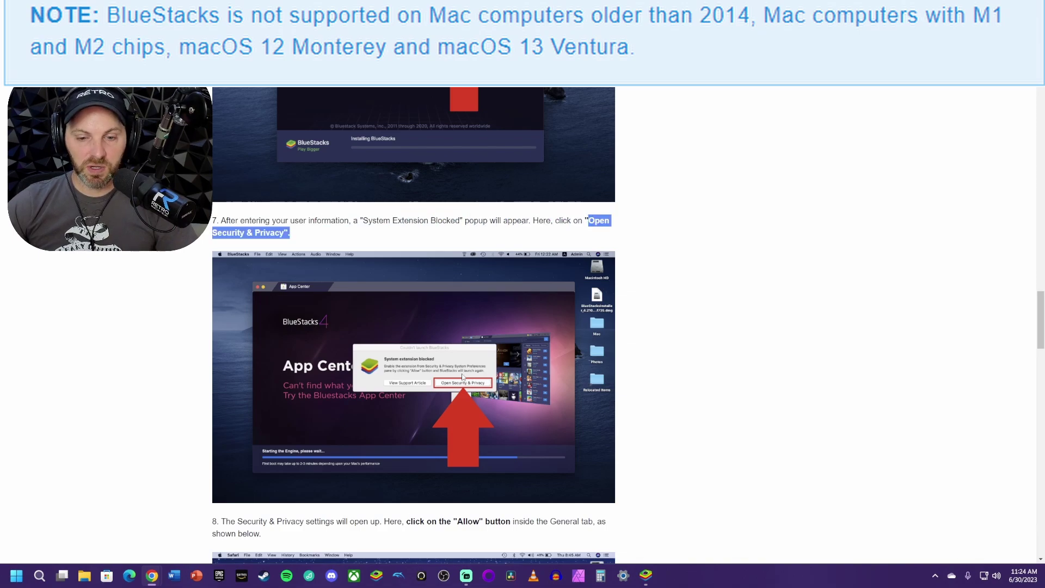
pyautogui.scroll(-5, 461, 374)
pyautogui.scroll(-2, 456, 353)
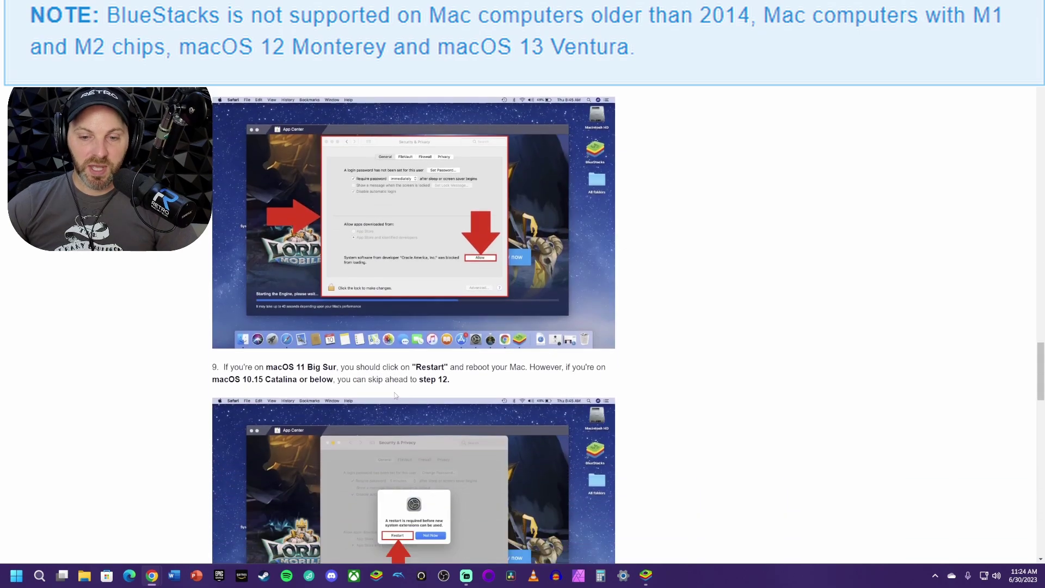
# Review steps 9 to 12 of the macOS guide on restarting the Mac and launching BlueStacks, highlighting the restart instructions for each macOS version
pyautogui.scroll(1, 456, 353)
pyautogui.moveTo(220, 414); pyautogui.dragTo(464, 425)
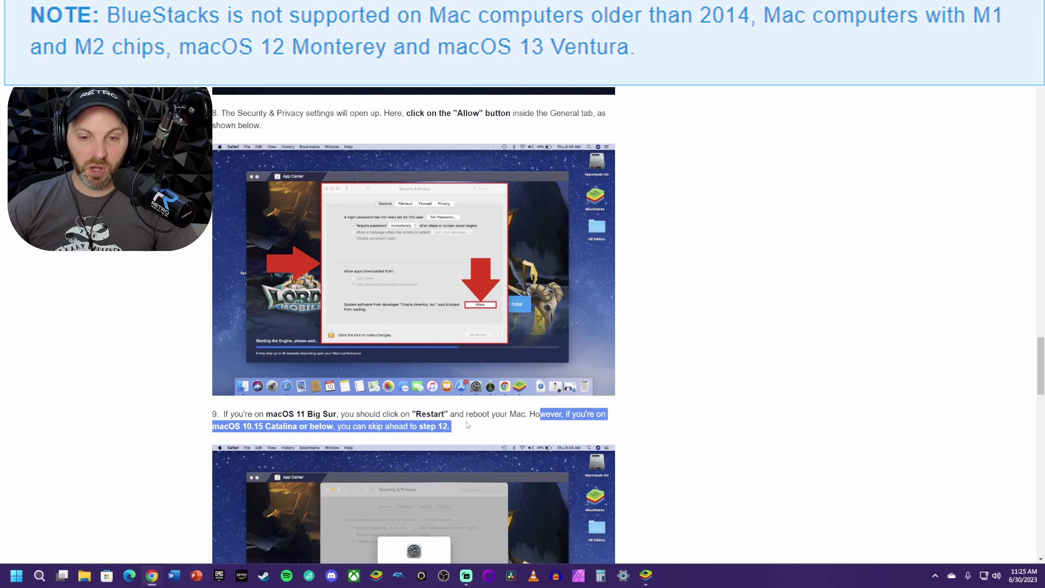
pyautogui.scroll(-2, 466, 425)
pyautogui.moveTo(464, 312); pyautogui.dragTo(266, 312)
pyautogui.click(516, 312)
pyautogui.moveTo(525, 312); pyautogui.dragTo(239, 312)
pyautogui.scroll(-7, 364, 324)
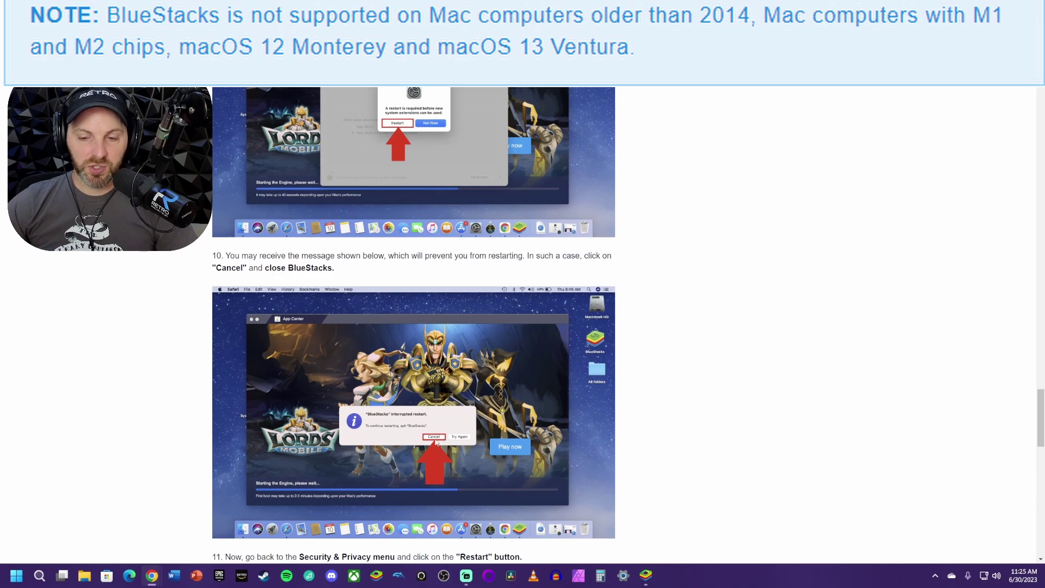
pyautogui.scroll(-7, 439, 416)
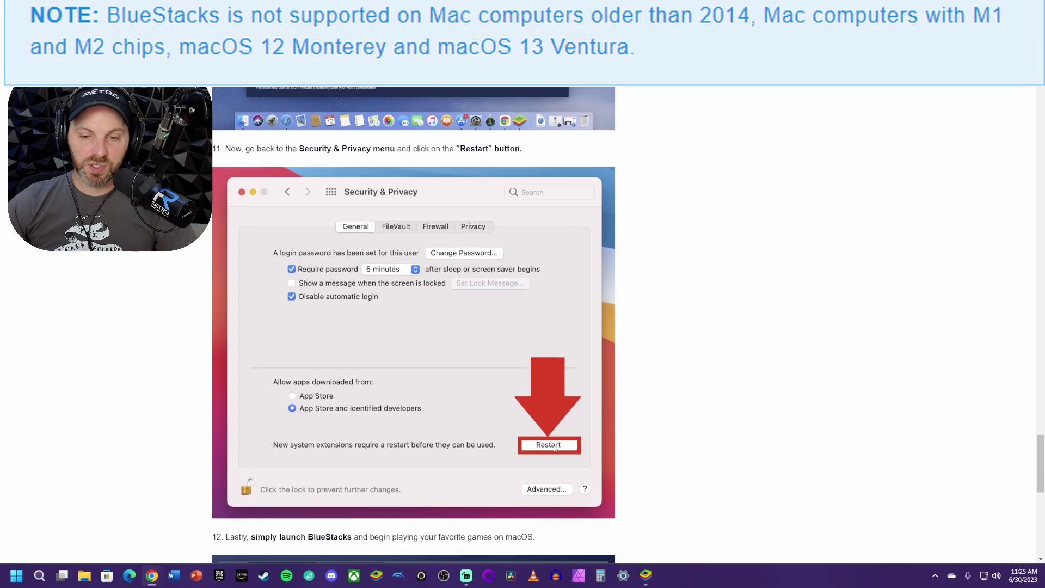
pyautogui.scroll(-6, 530, 427)
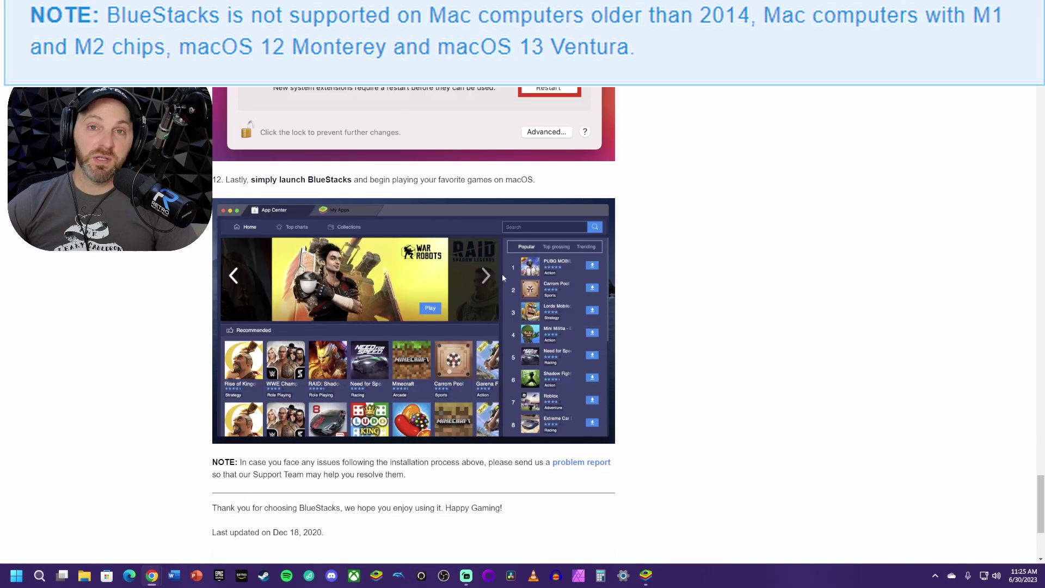